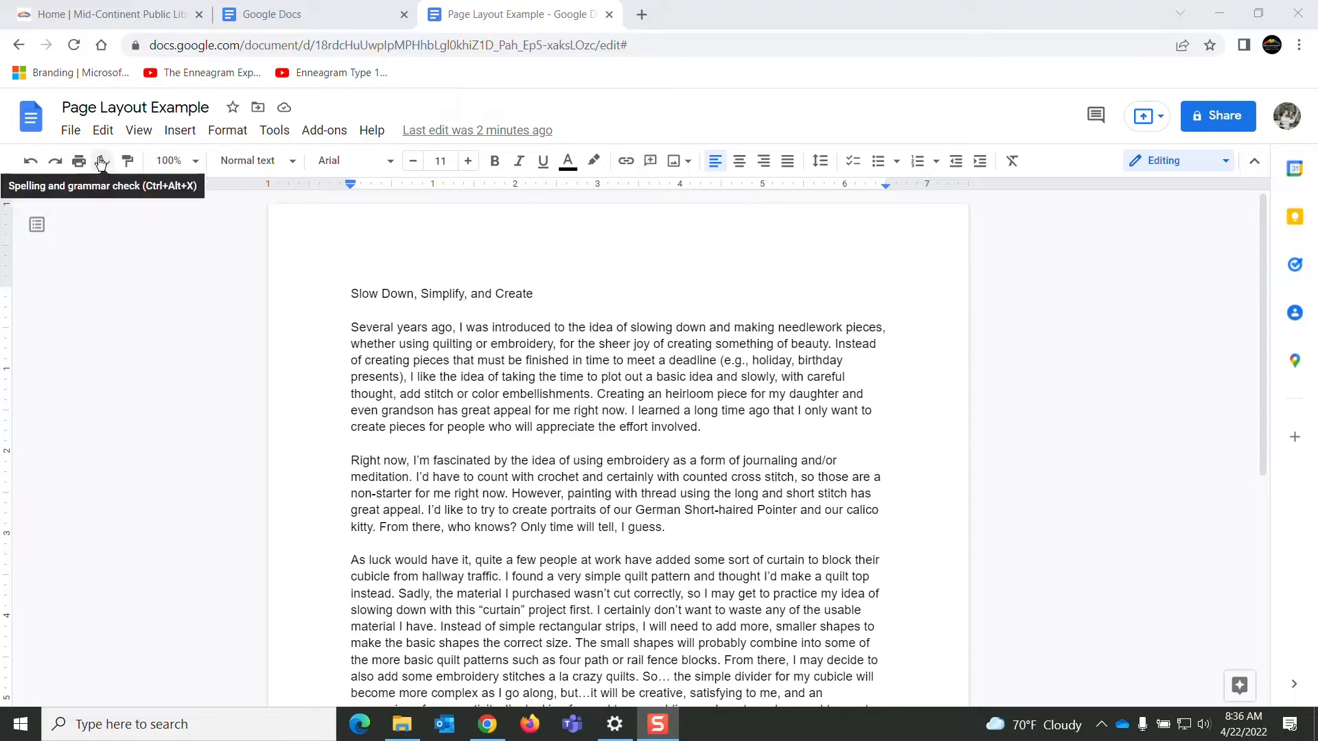
Lay out the document text in two columns using the preset two-column format
left_click(241, 140)
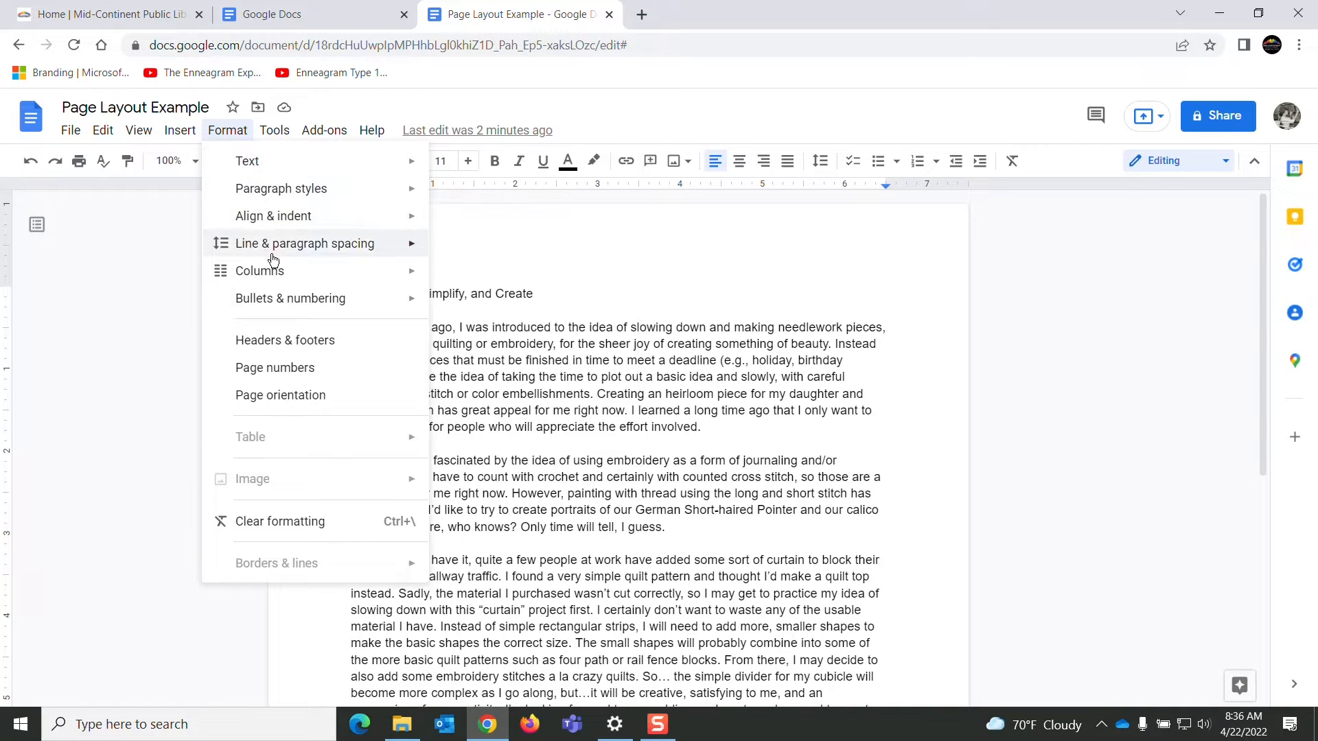
mouse_move(273, 270)
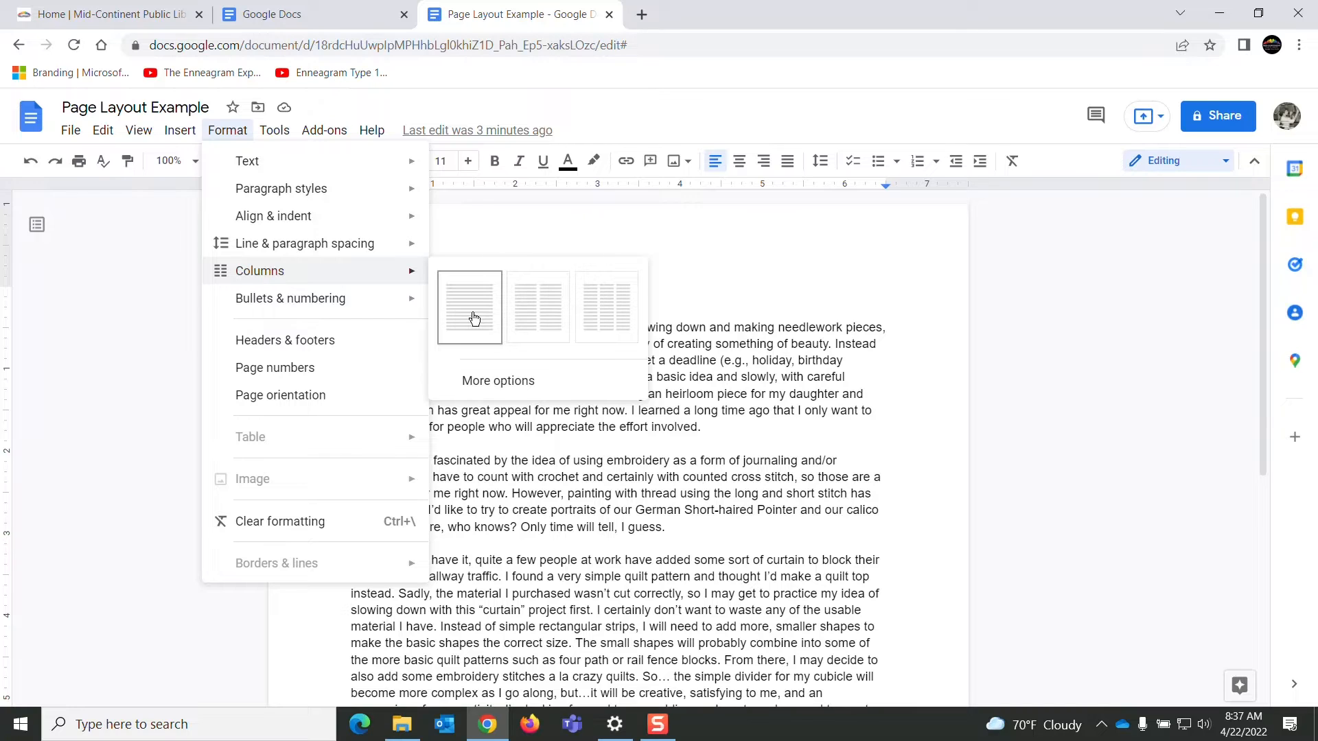
left_click(547, 317)
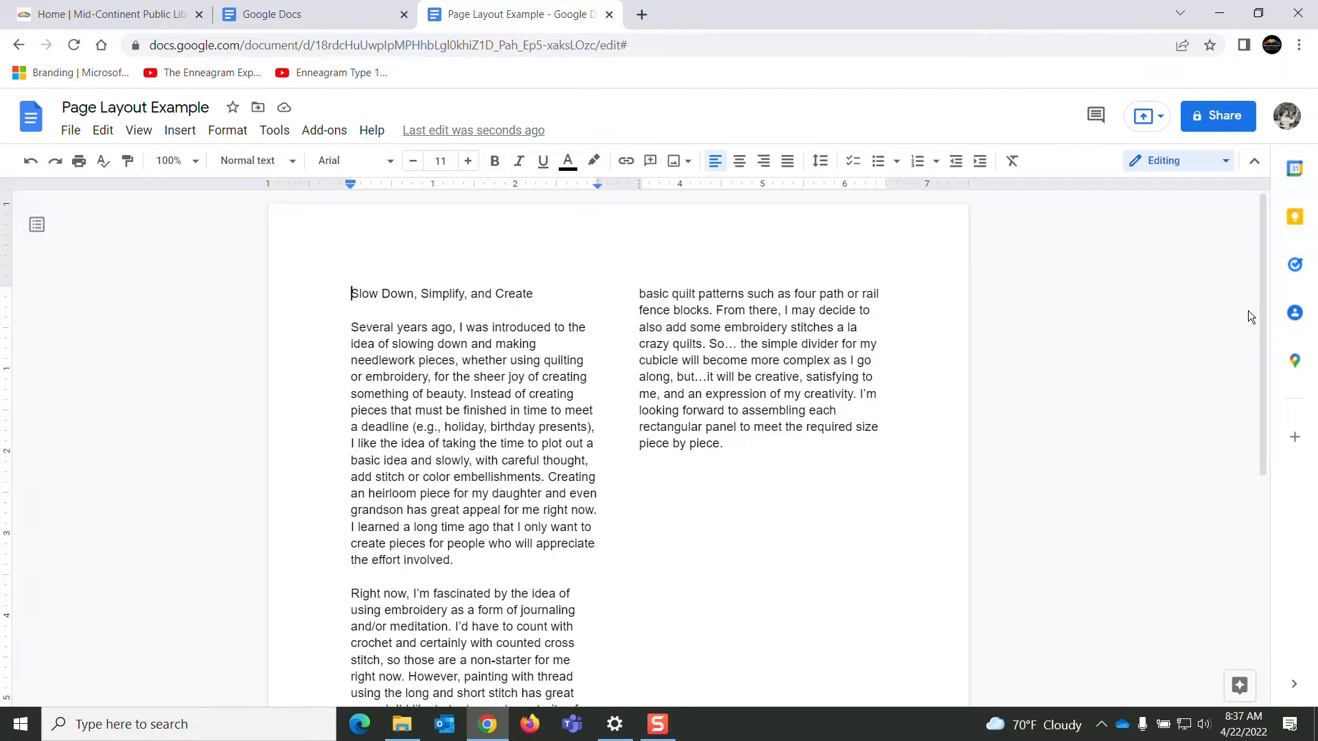
Change the document text to the preset three-column layout
left_click_drag(1263, 343, 1246, 377)
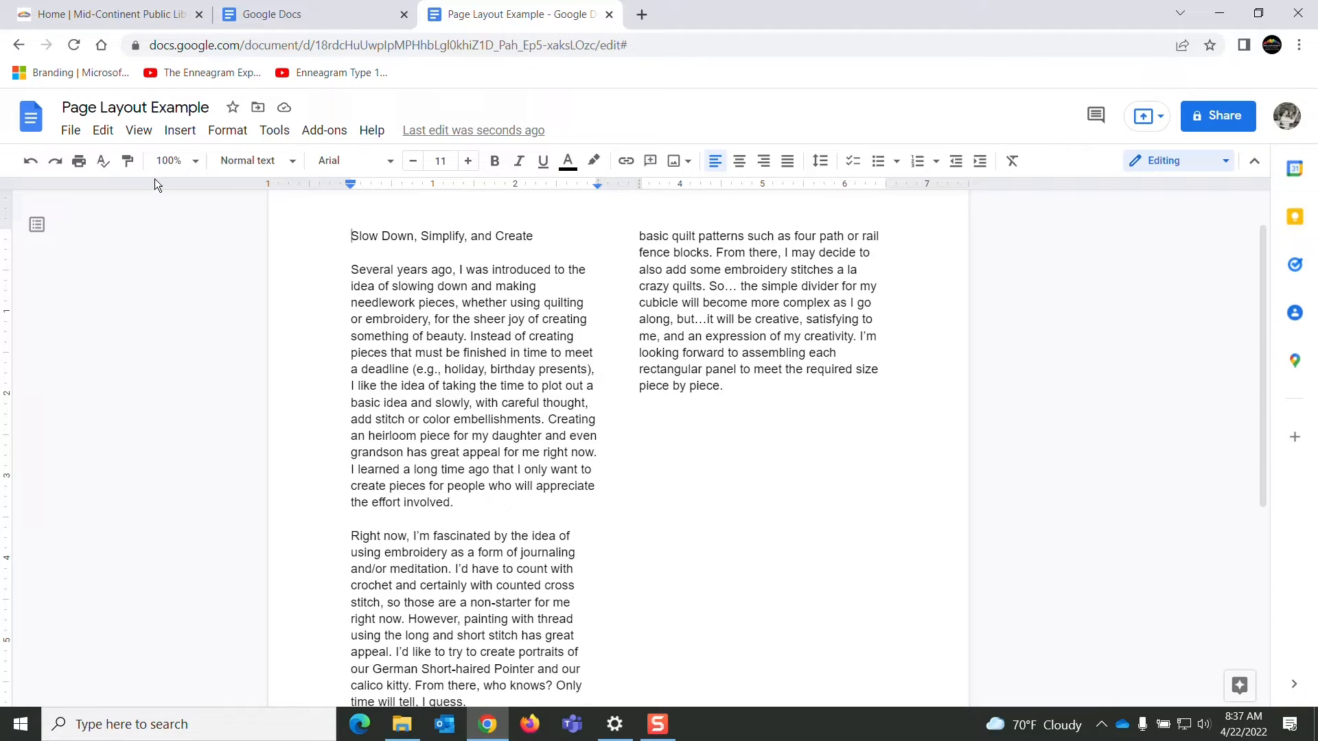
left_click(196, 168)
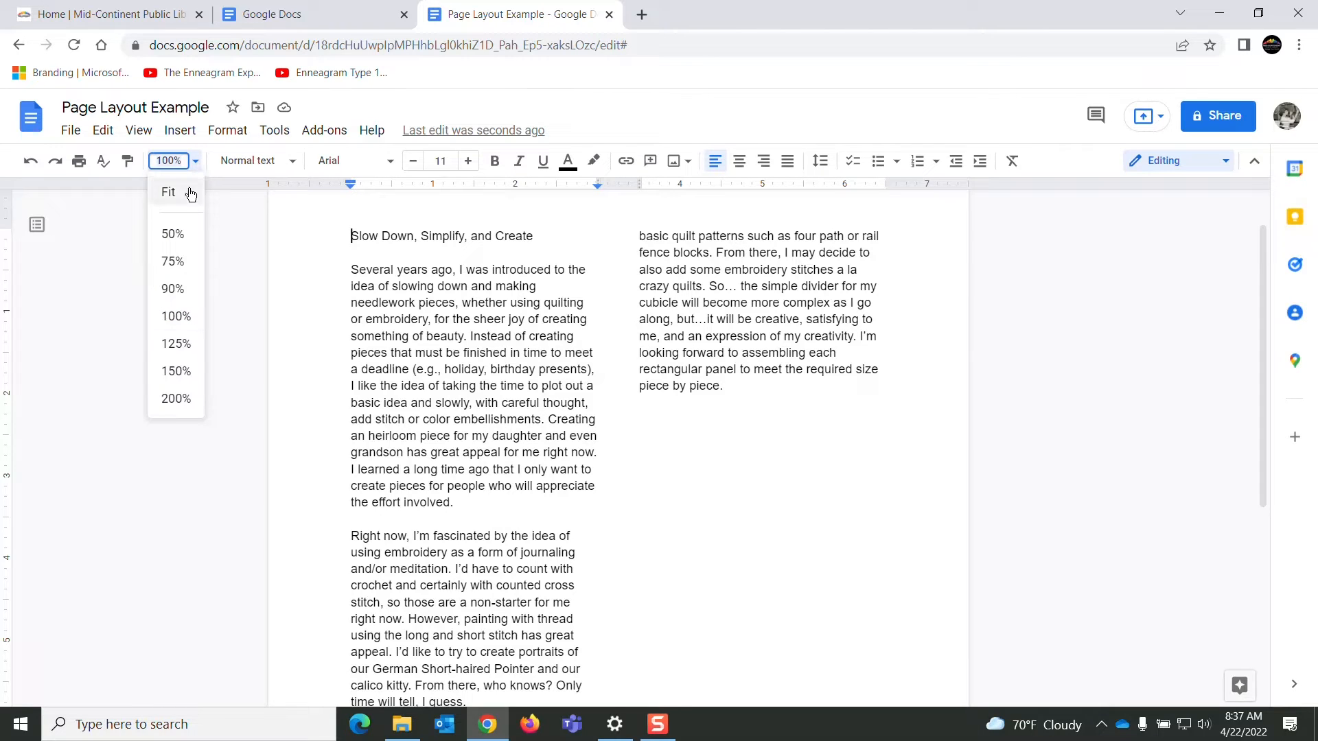
left_click(183, 263)
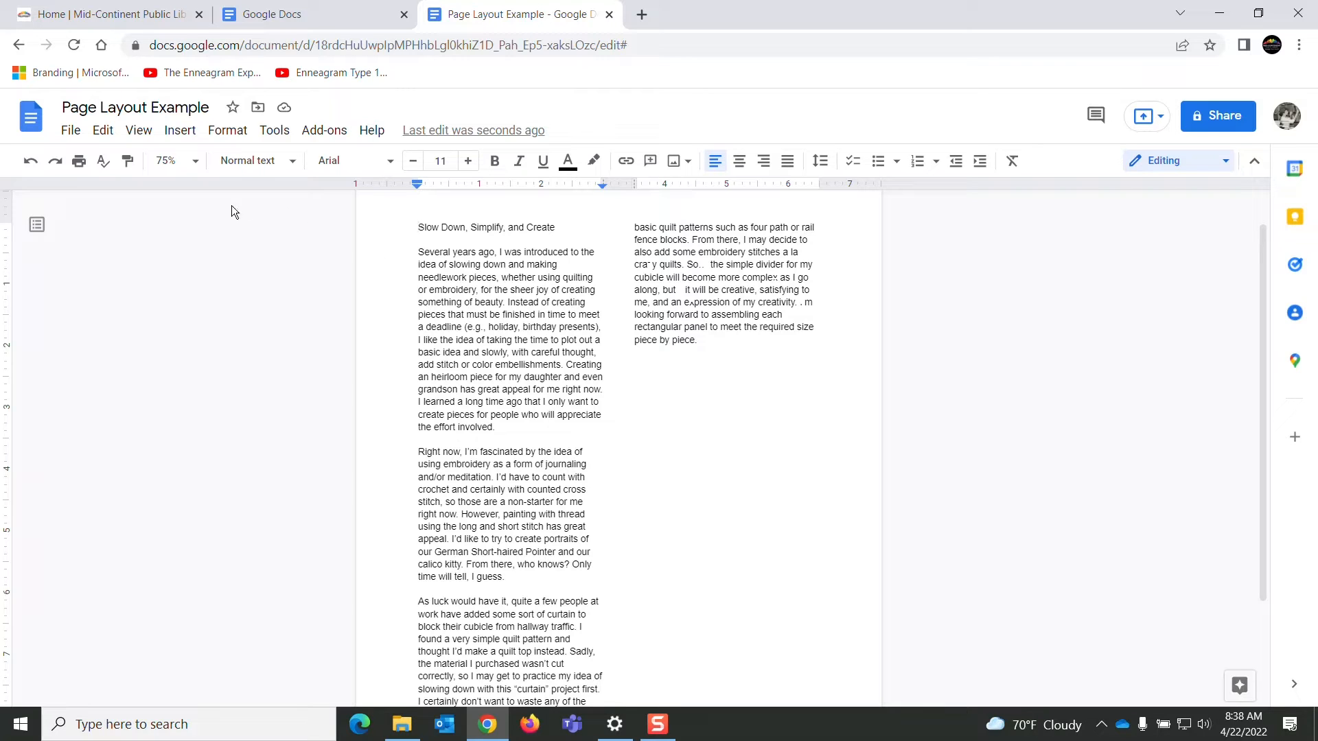
left_click(247, 138)
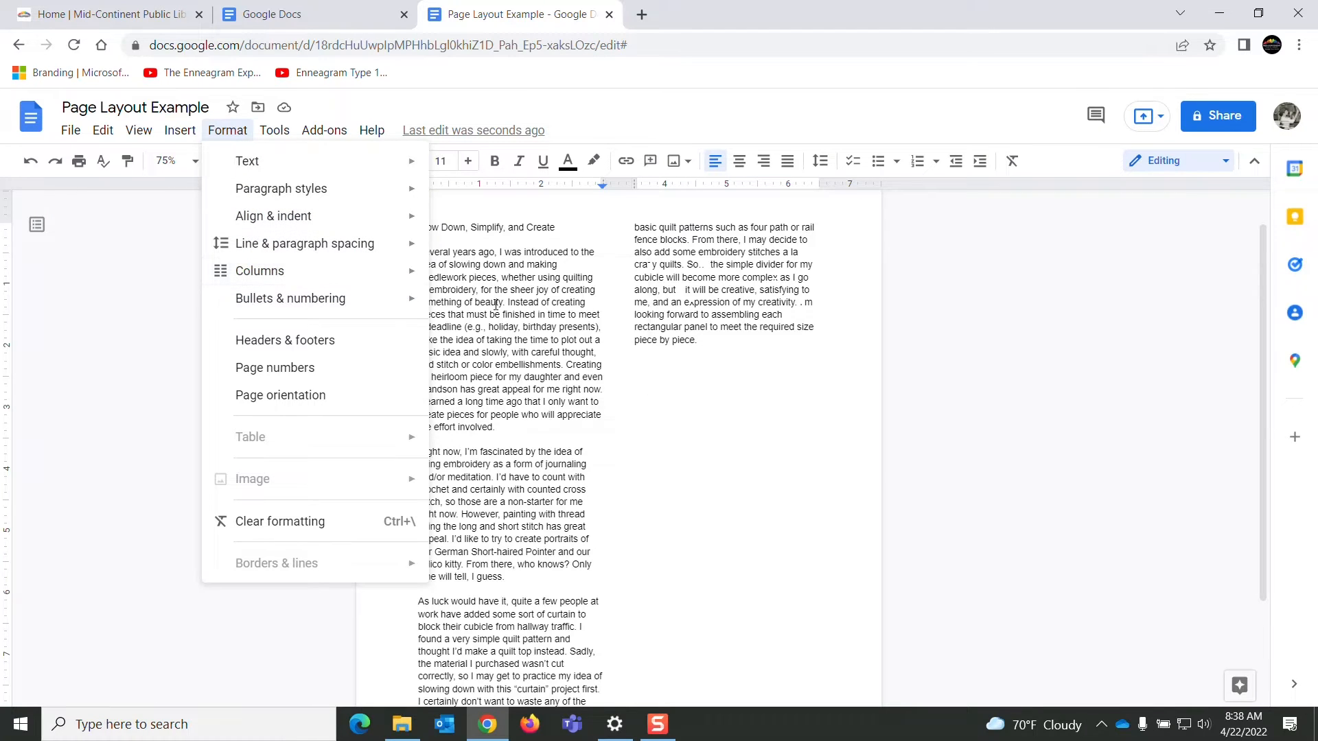
mouse_move(374, 267)
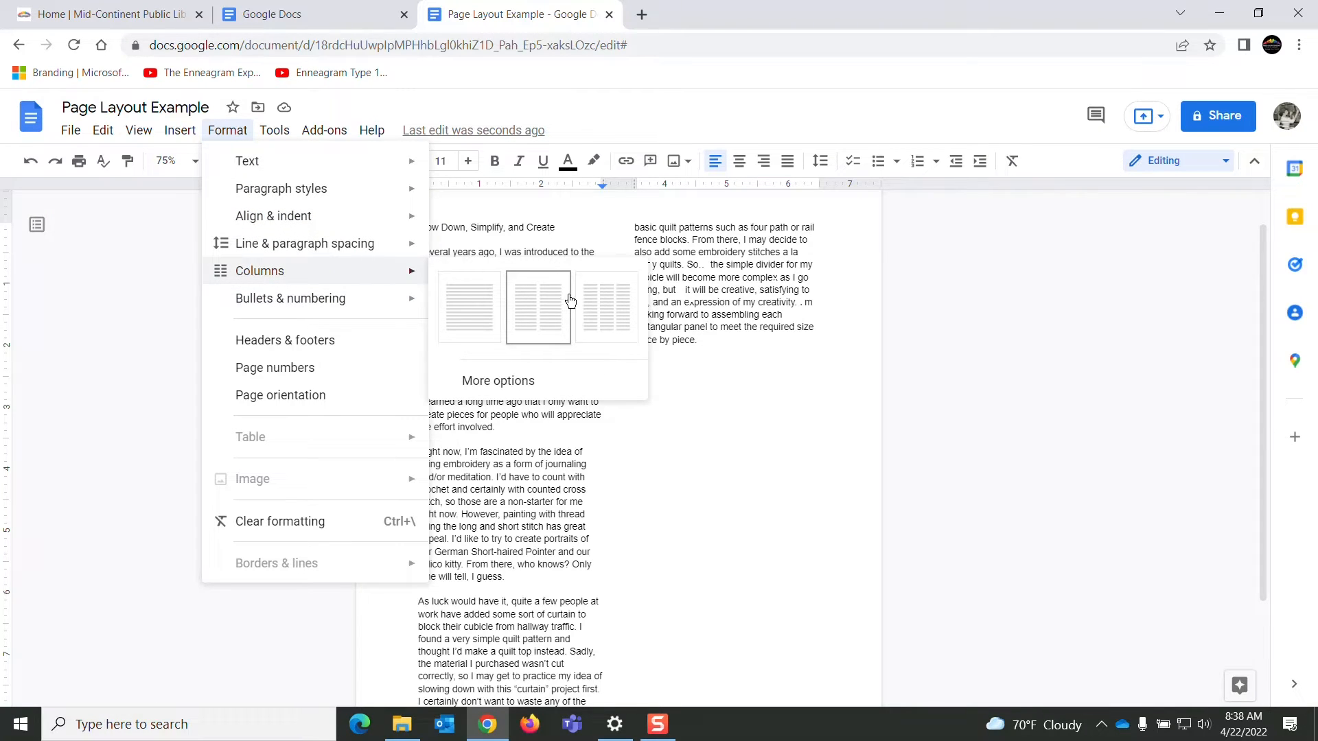
left_click(613, 309)
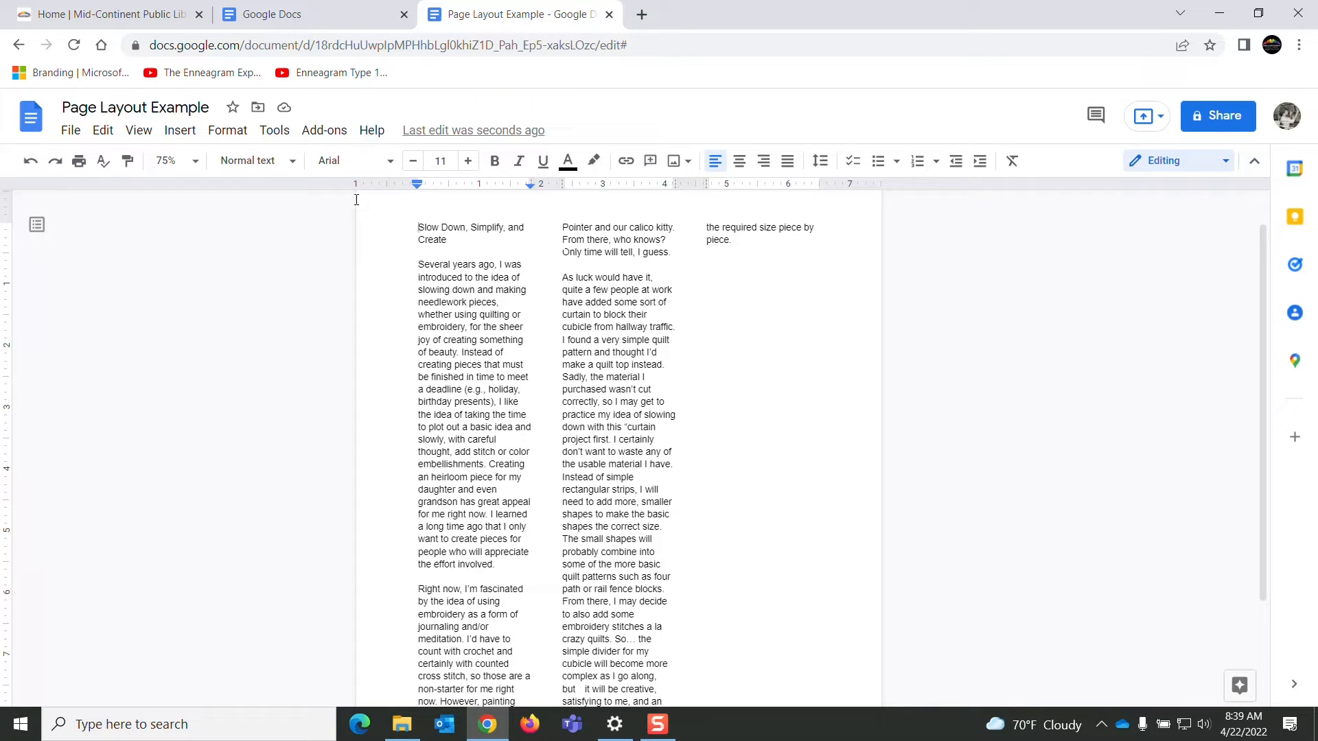
Set custom column options for the document: two columns with 0.25 inch spacing
left_click(240, 137)
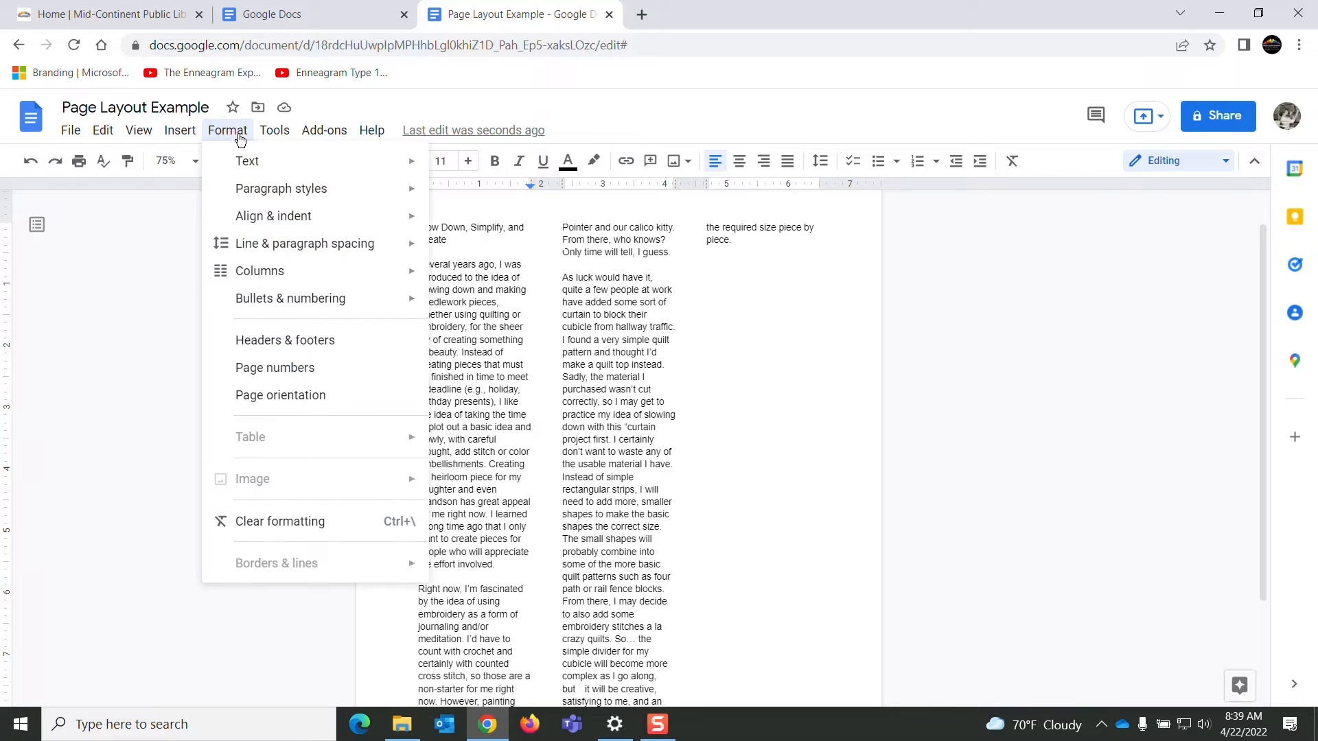
mouse_move(279, 272)
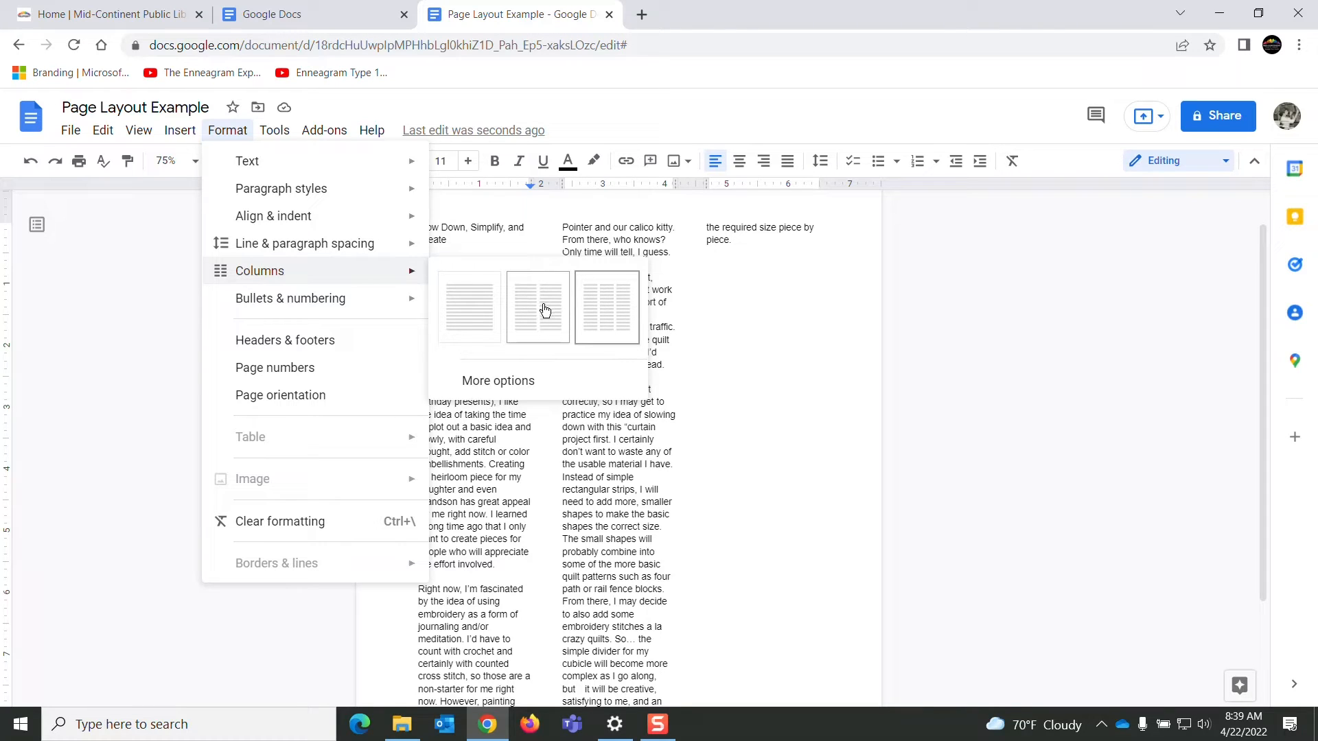
left_click(516, 382)
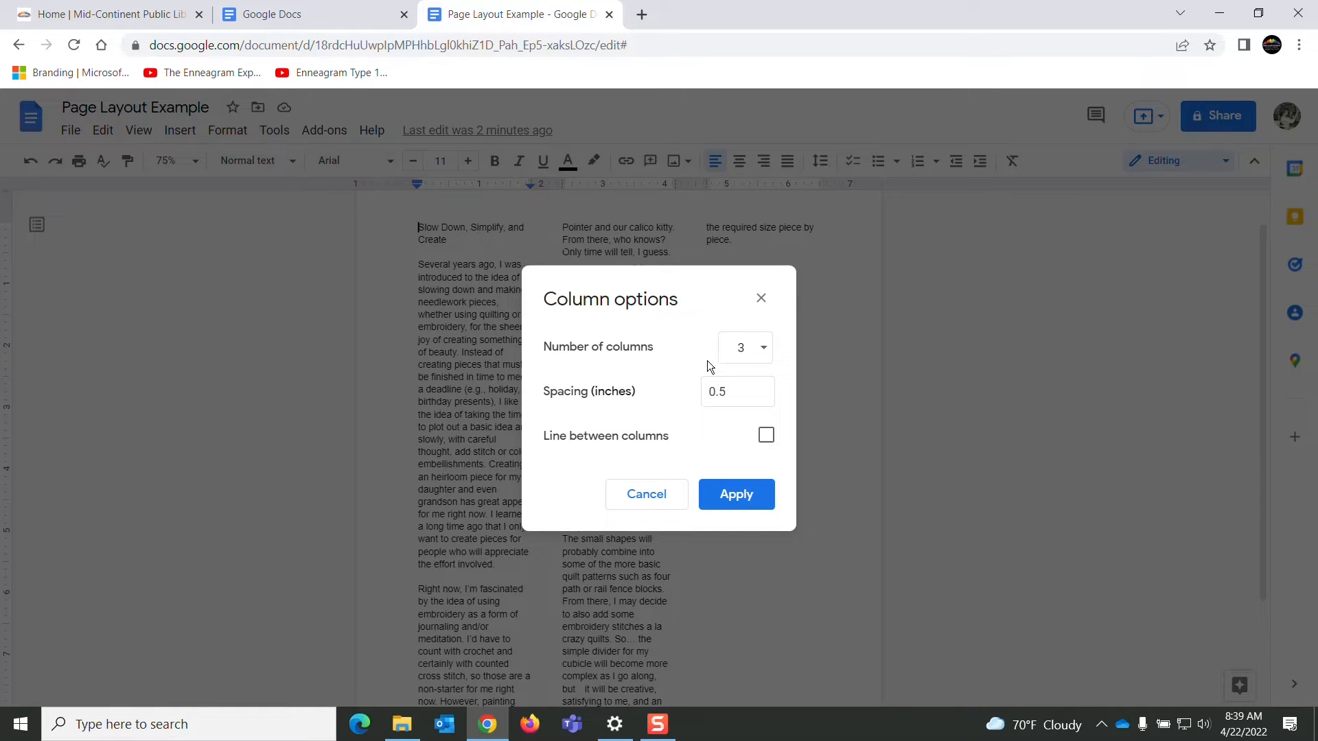
left_click(764, 350)
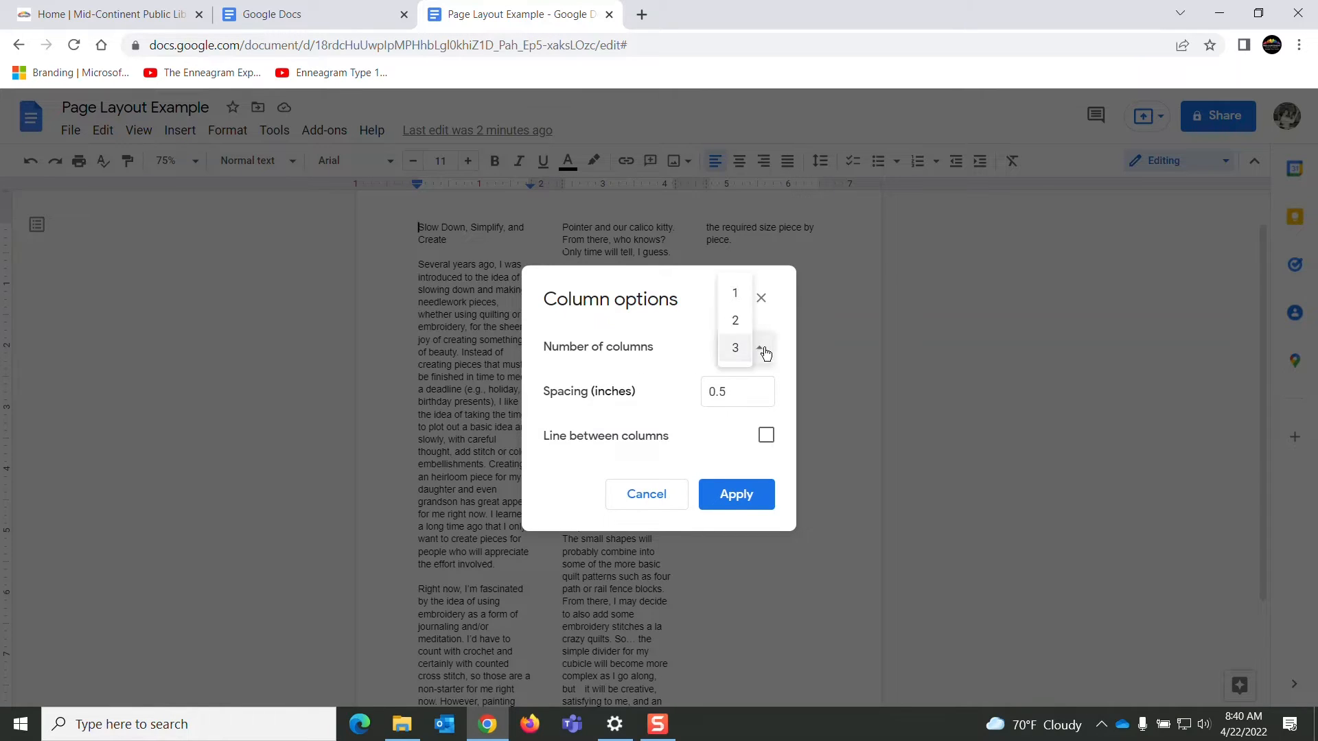
left_click(735, 321)
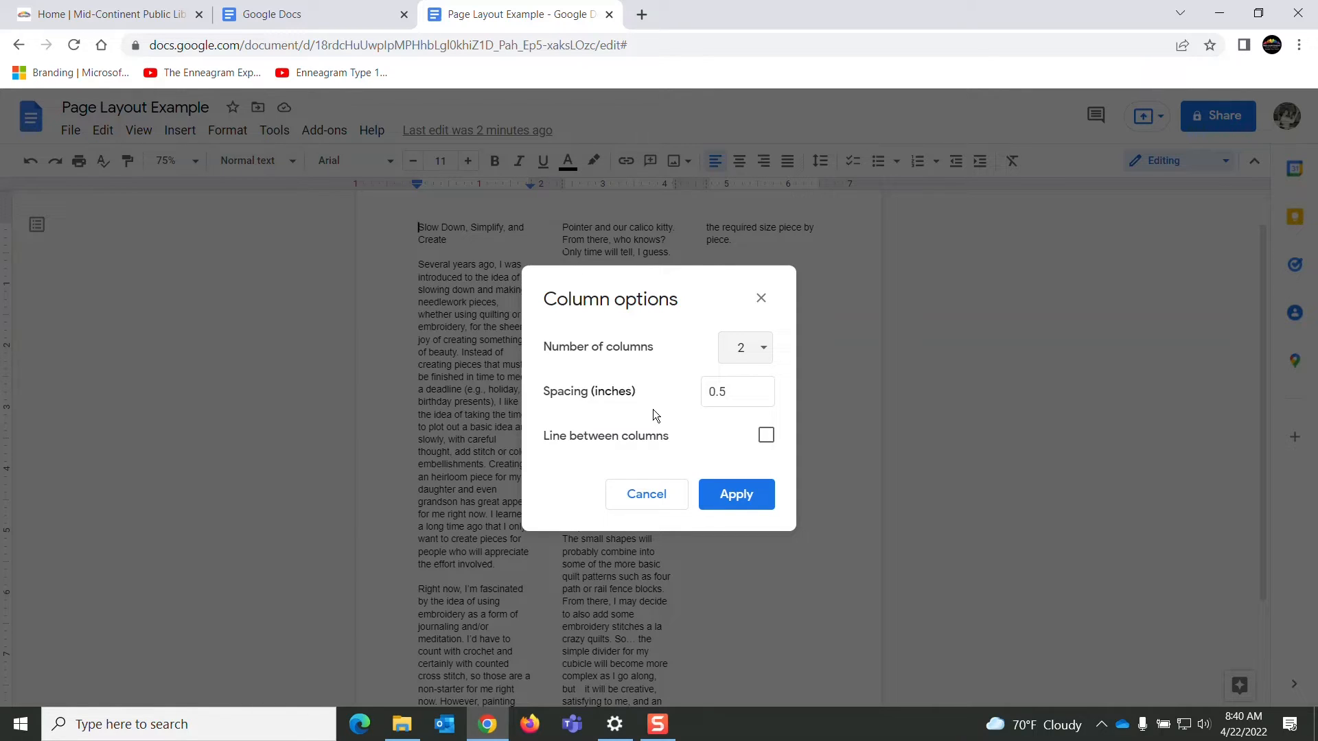
left_click(724, 393)
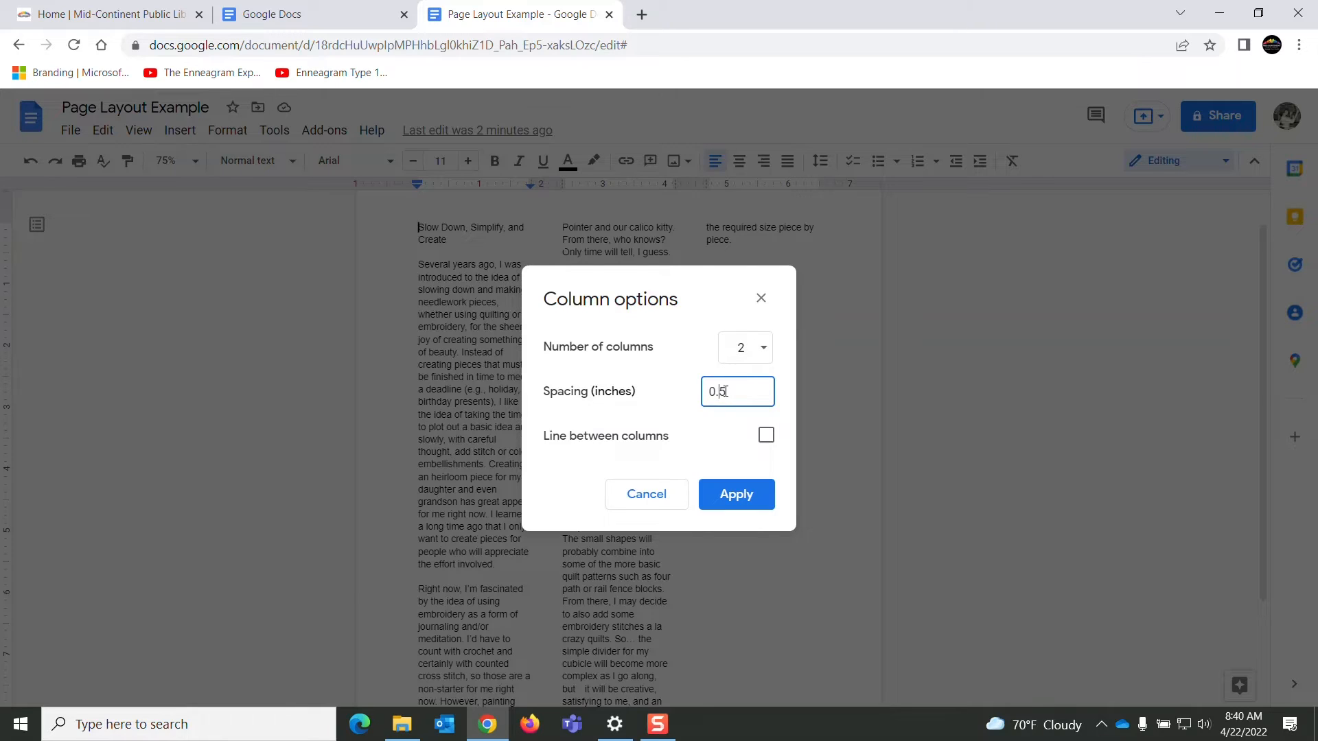
type("2")
left_click(746, 500)
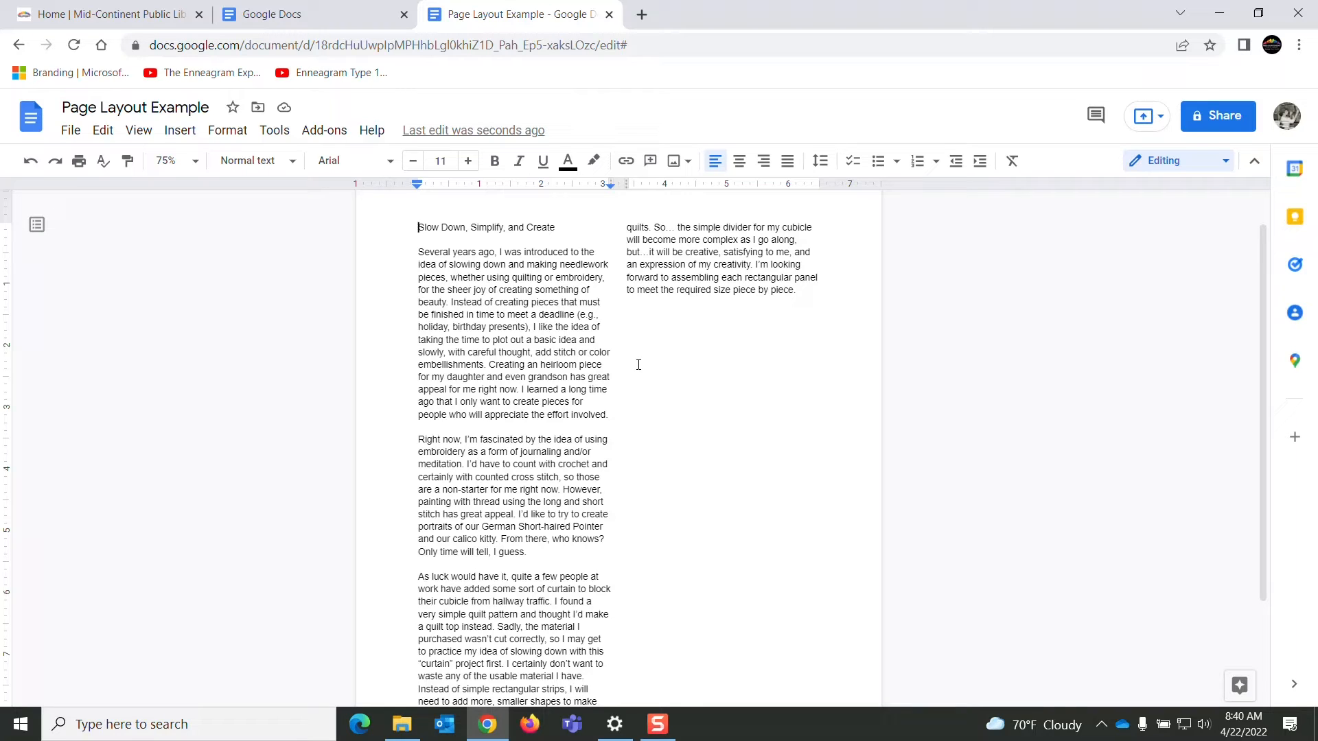
Add a dividing line between the two columns through the column options
left_click(241, 137)
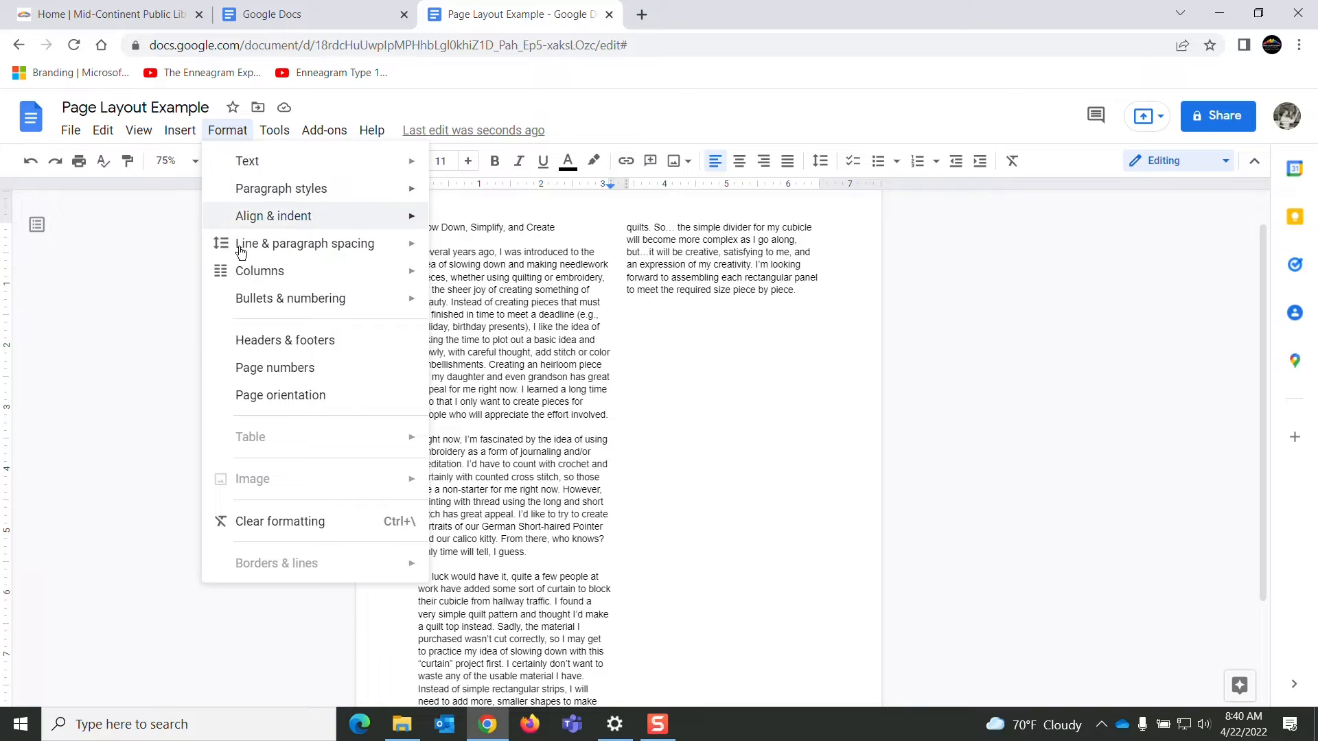
mouse_move(288, 275)
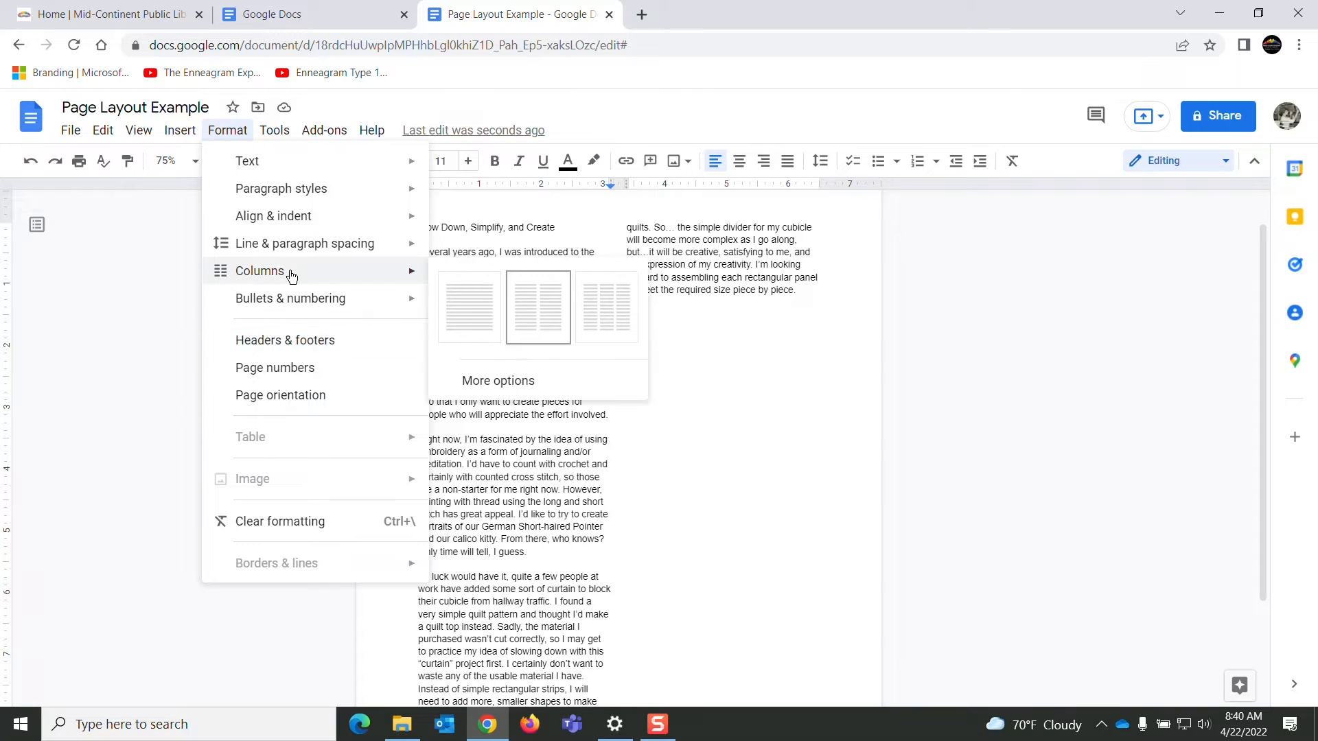
left_click(512, 381)
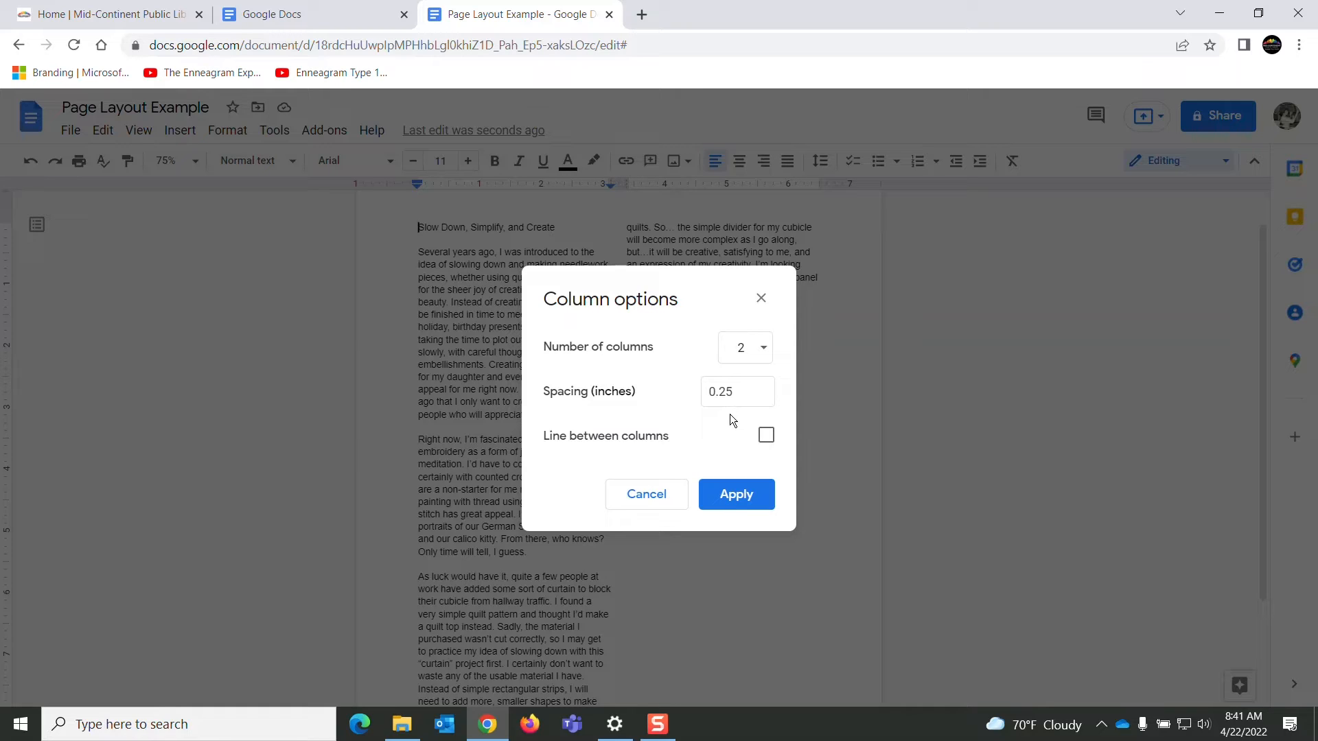
left_click(766, 439)
left_click(751, 500)
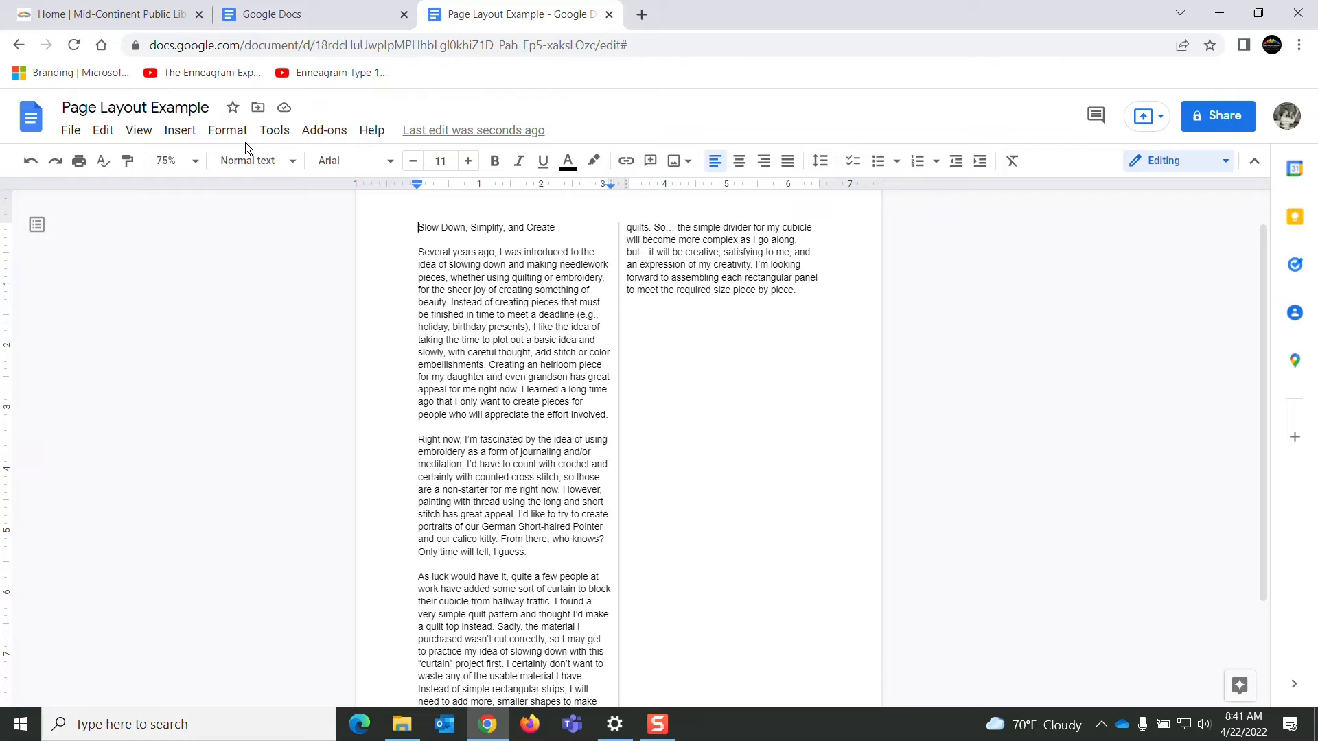
Set the spacing between the two columns to 0.5 inches
left_click(229, 130)
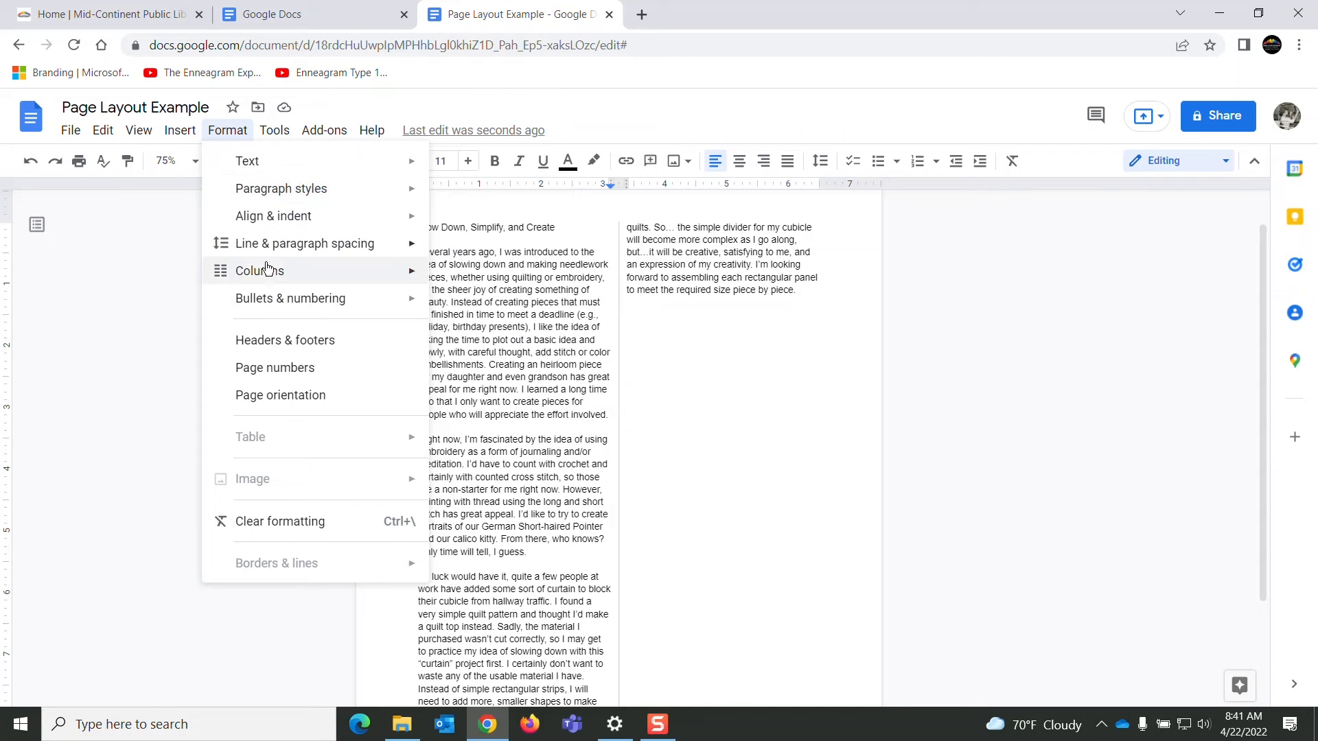
mouse_move(261, 271)
left_click(515, 382)
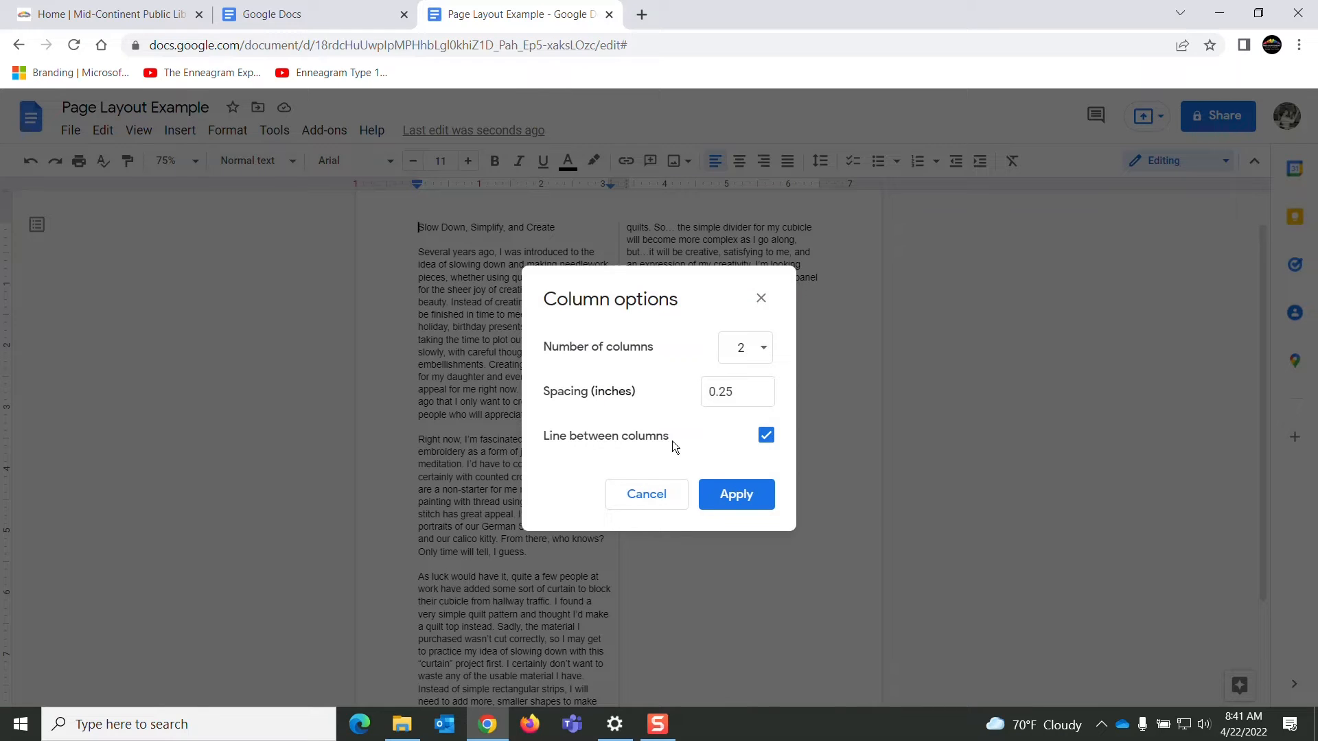
left_click(730, 392)
key("BackSpace")
left_click(733, 504)
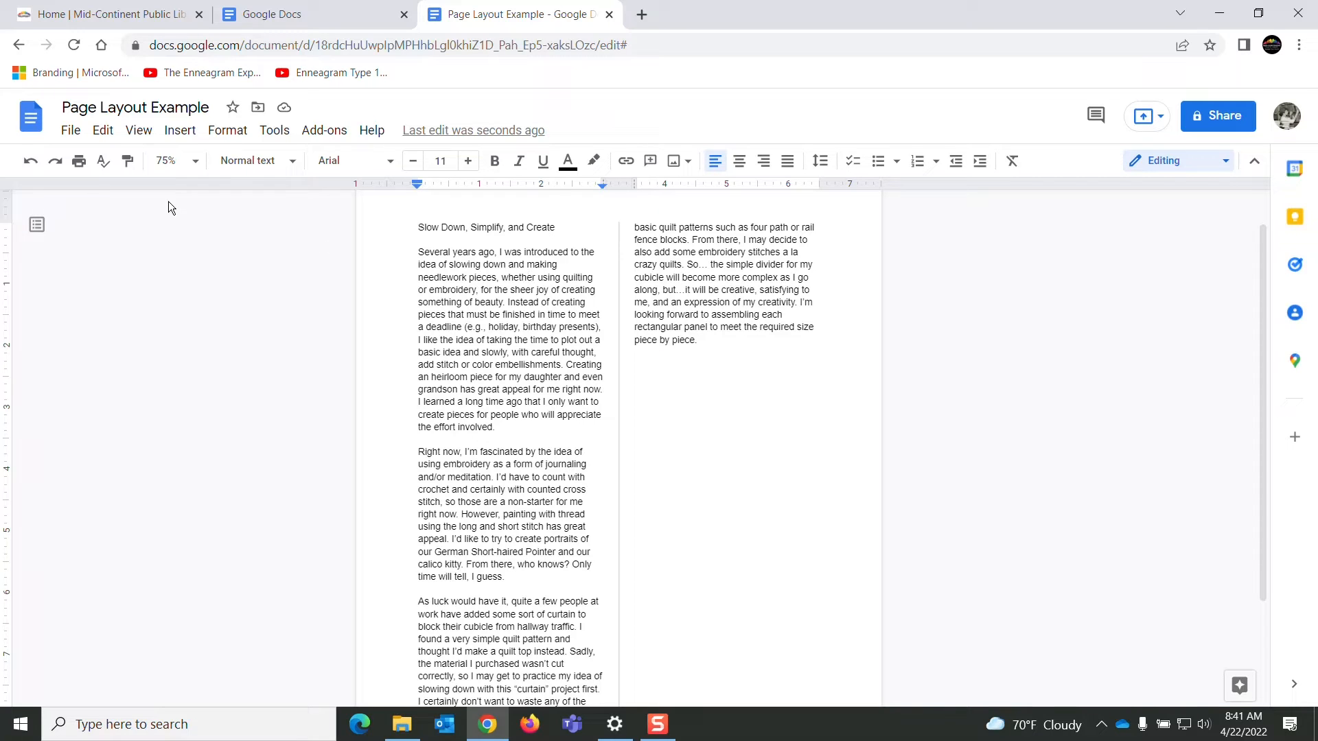
Justify all the body paragraphs below the title, leaving the title out of the selection
left_click(191, 165)
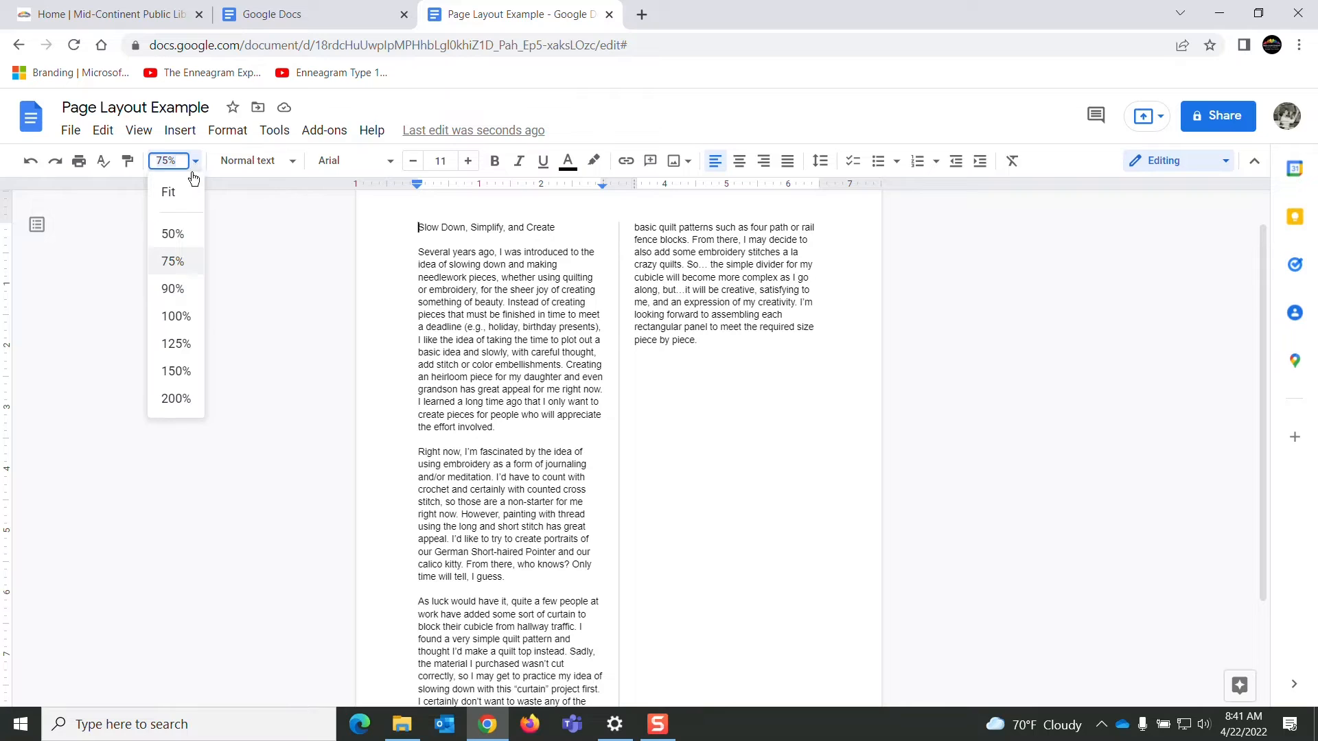
left_click(182, 235)
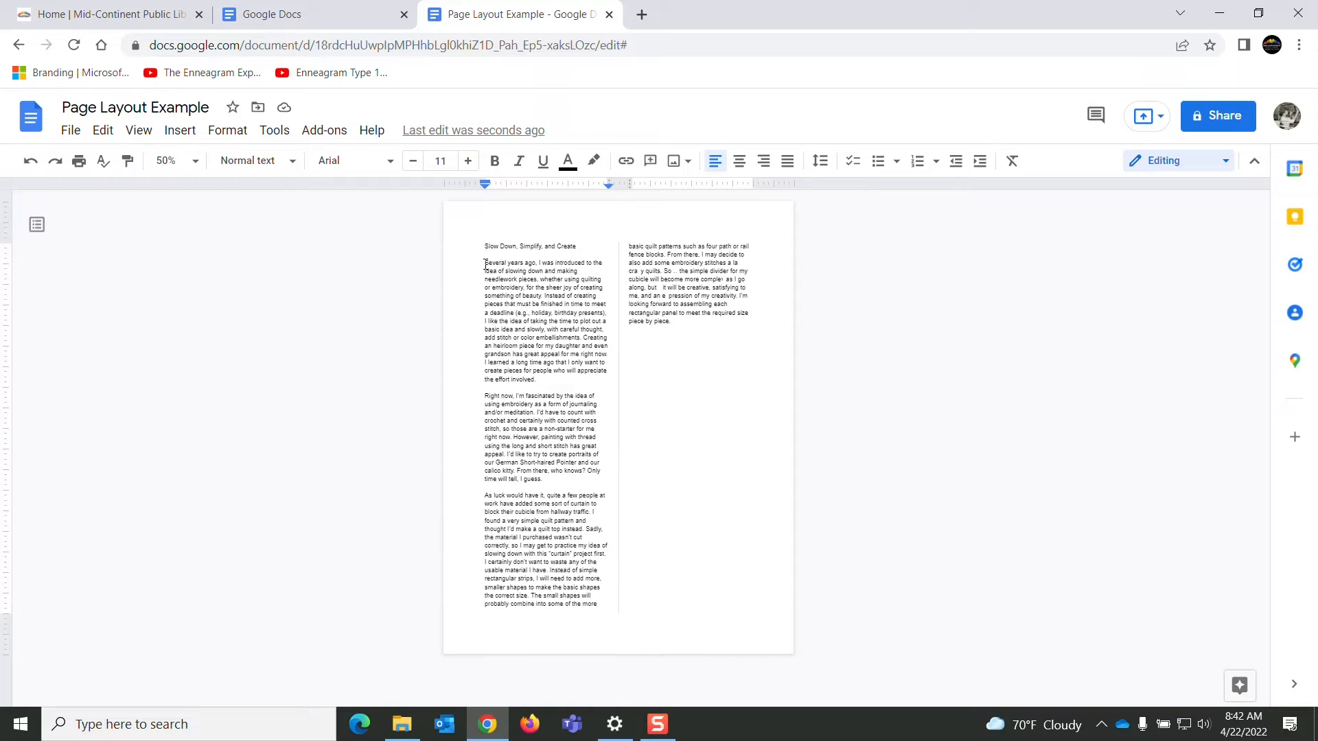
left_click_drag(484, 262, 645, 597)
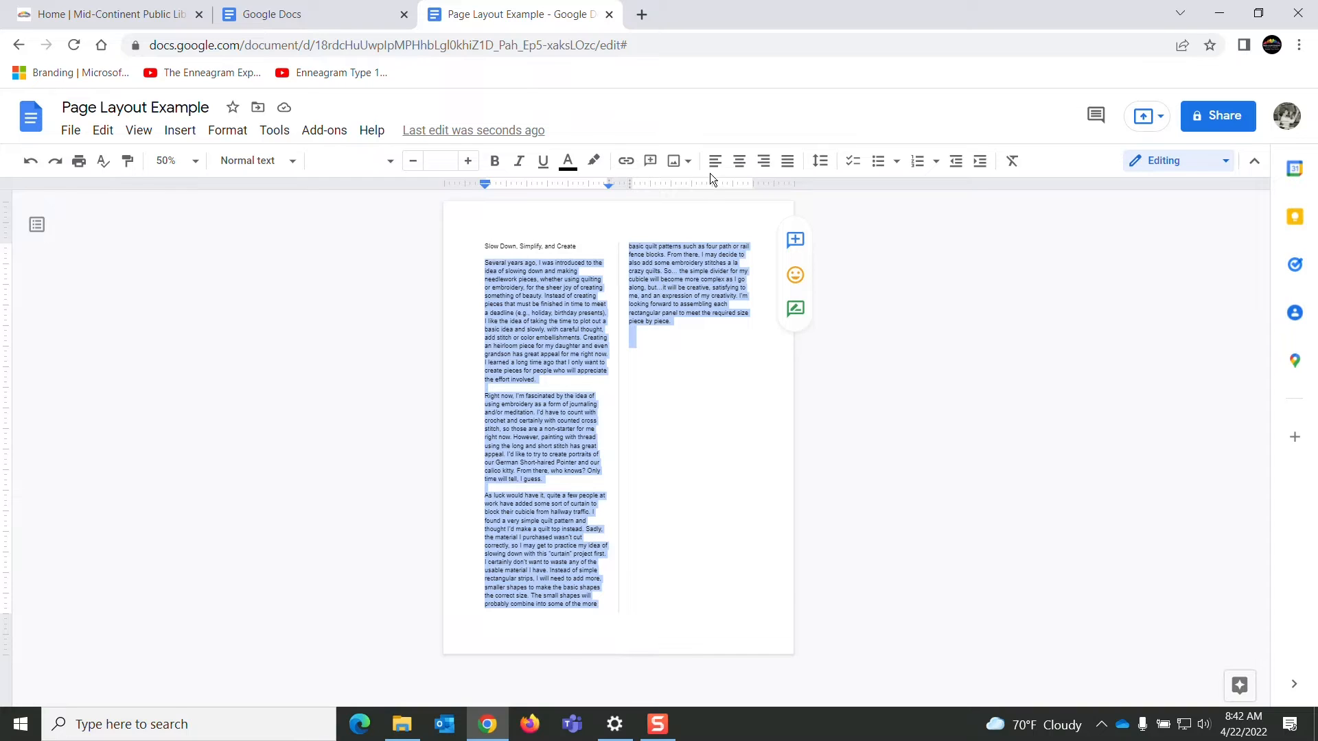
left_click(788, 162)
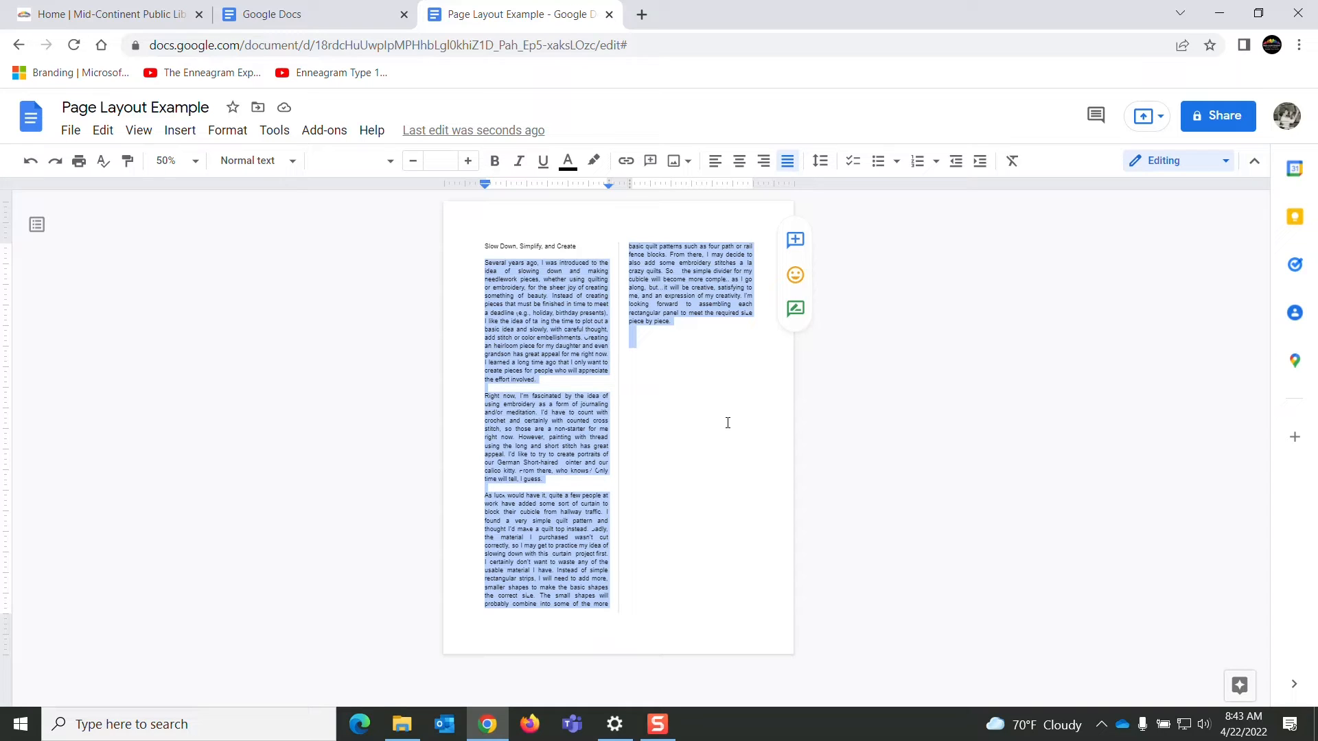
left_click(697, 364)
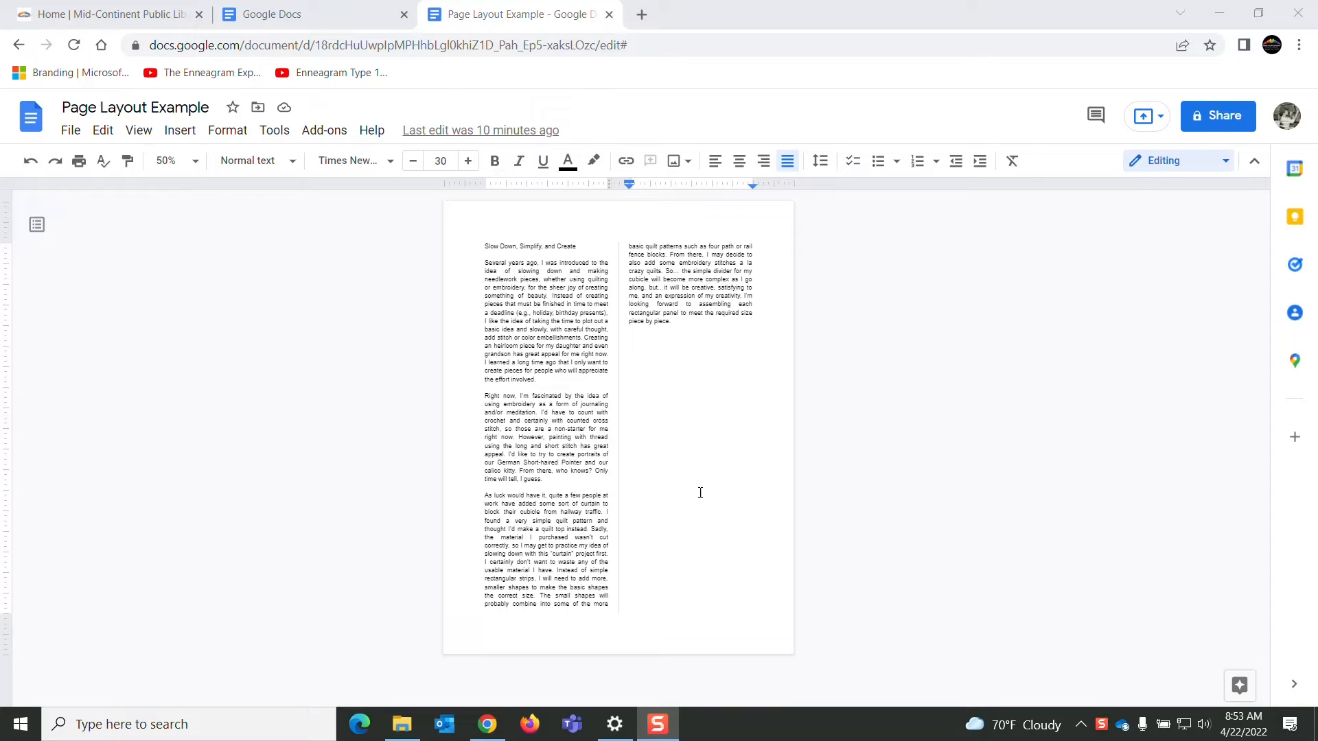
Insert blank lines before the paragraph beginning "As luck would have it" until it starts at the top of the second column
left_click(487, 491)
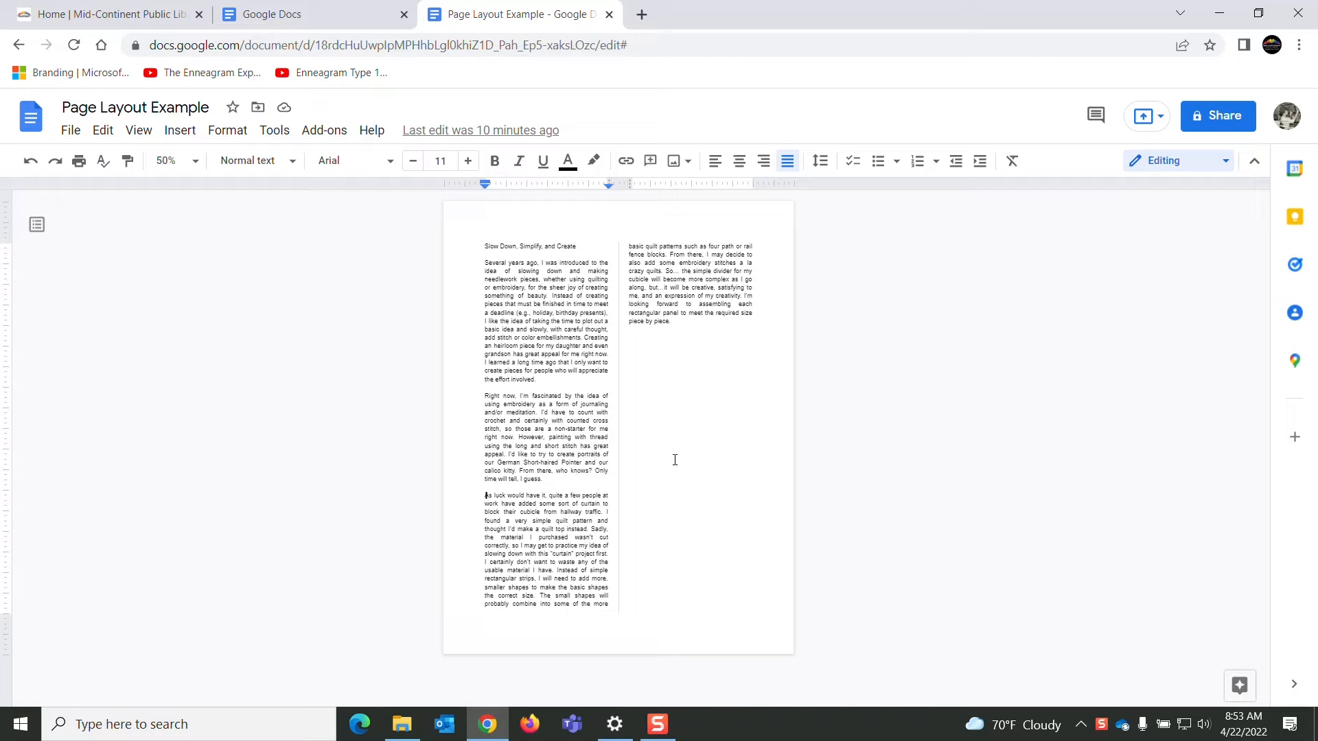
key("Up")
key("Down")
key("Return")
key("Return")
key("Return")
key("Return")
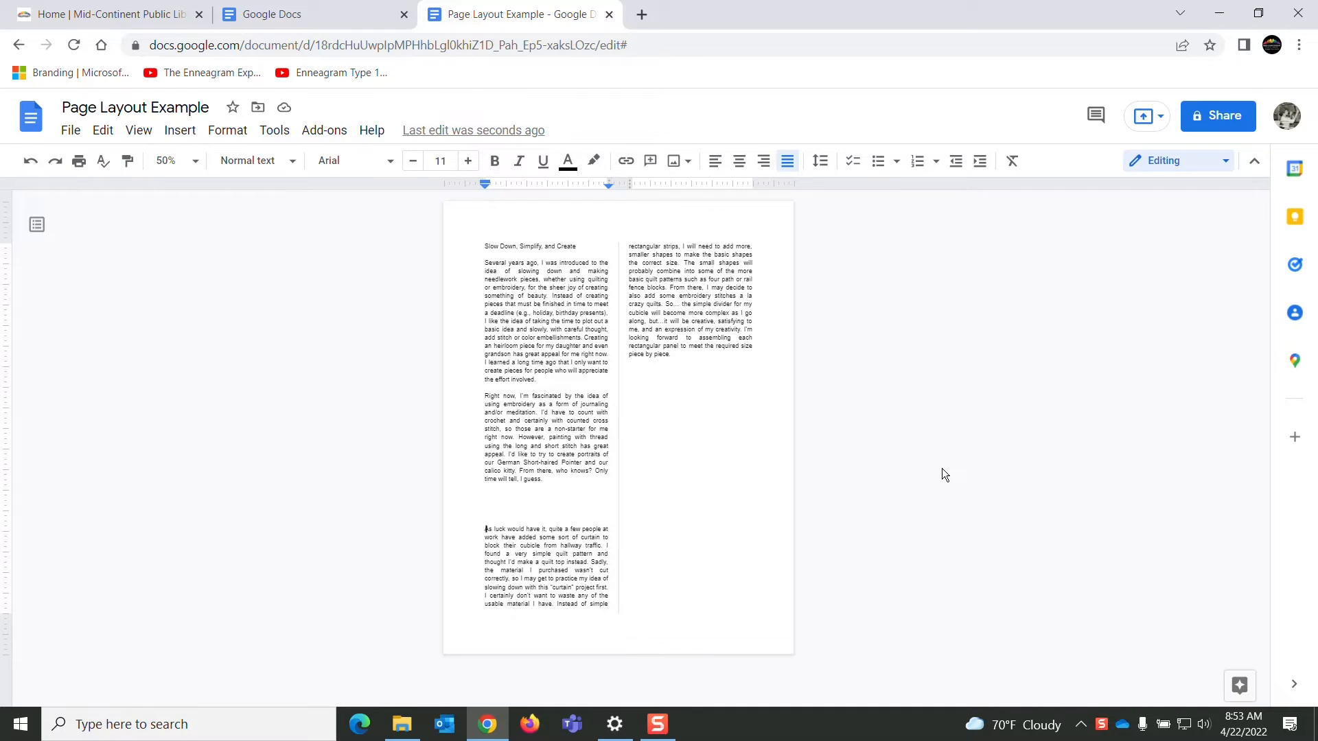
key("Return")
key("Return")
key("Return")
key("Return")
key("Return")
key("Return")
key("Return")
key("Return")
key("Return")
key("Return")
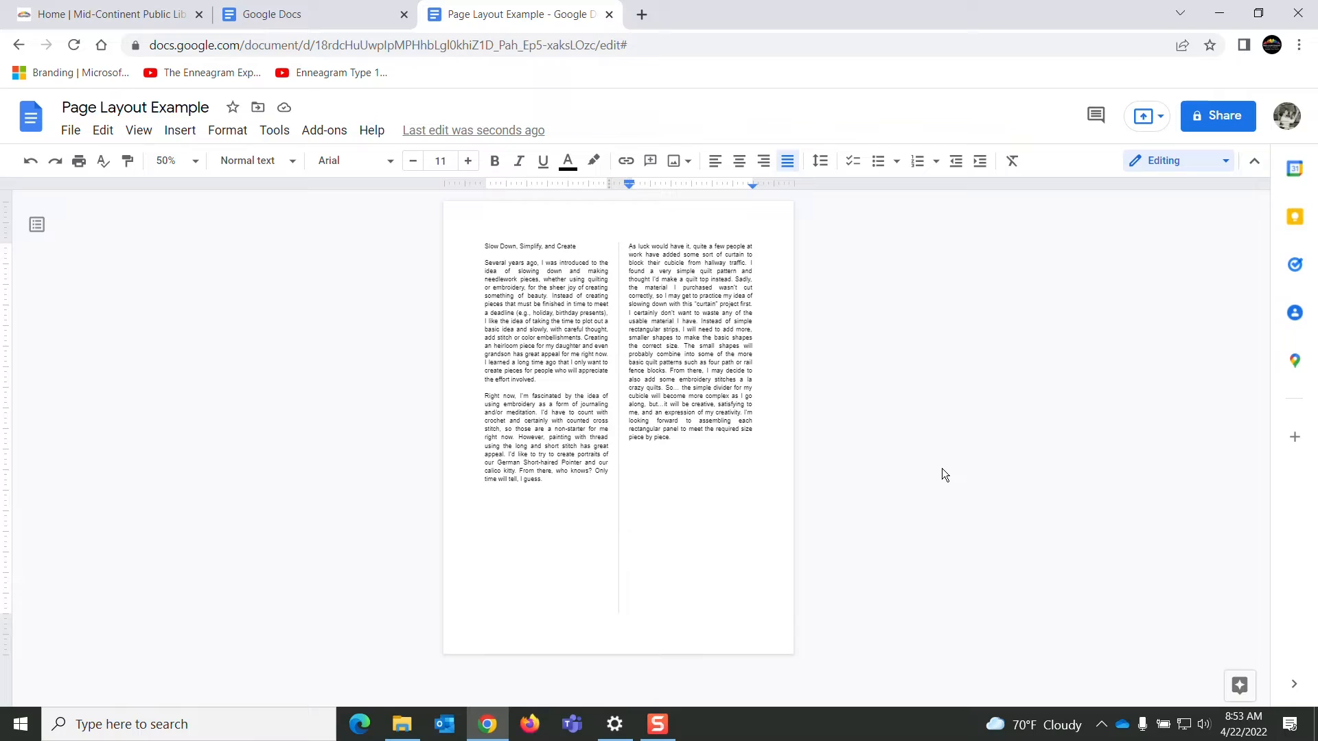
Enter several lines of random filler text beneath the second paragraph in the first column
left_click(486, 500)
type("A;k a;dk a;f a;faf a;fda;f ;fd a;")
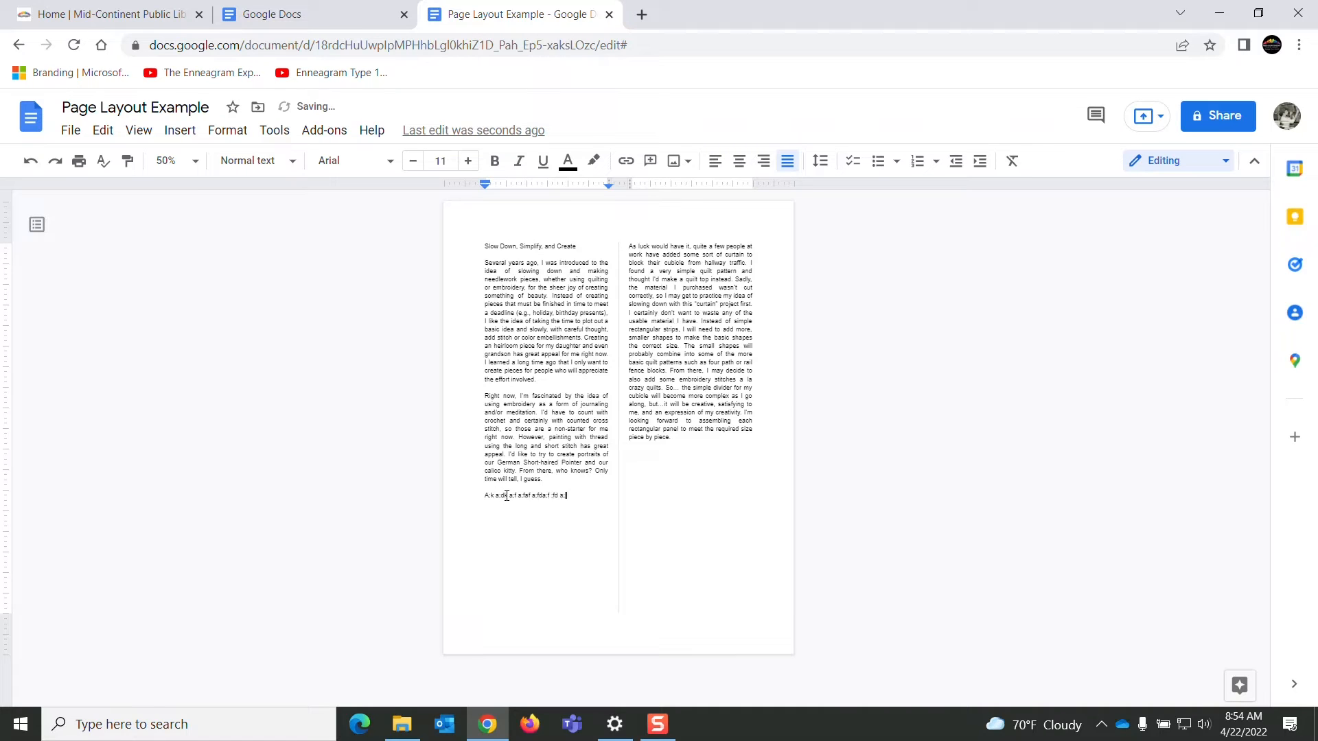
type("f ;sd f;s jfd;laf ;lsdfjjfd ajf kjfdl;akjfd ;j df;lsd f;sdljf ldsf s;lf sadljfjs")
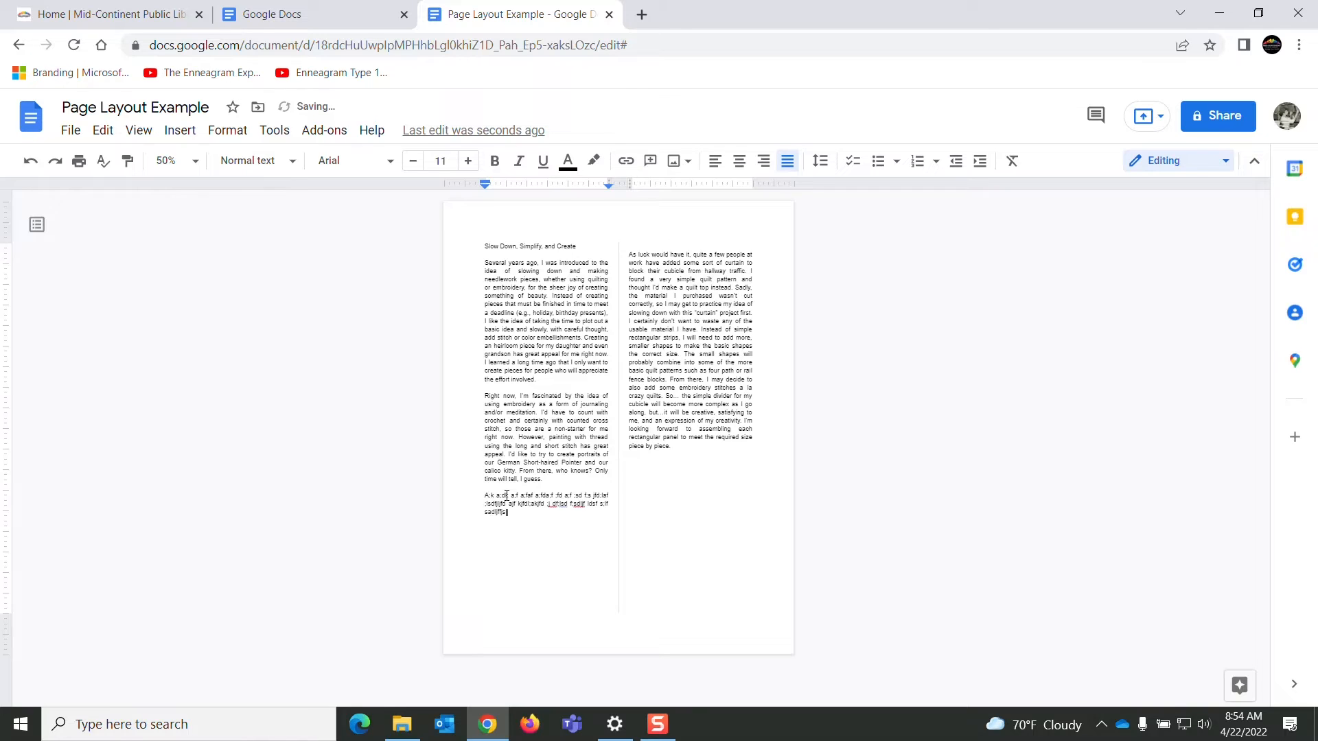
type("dfj s;lf ;lf j;sldjldjjjdjfalj fdlafjdjfdj fad f;ajf a")
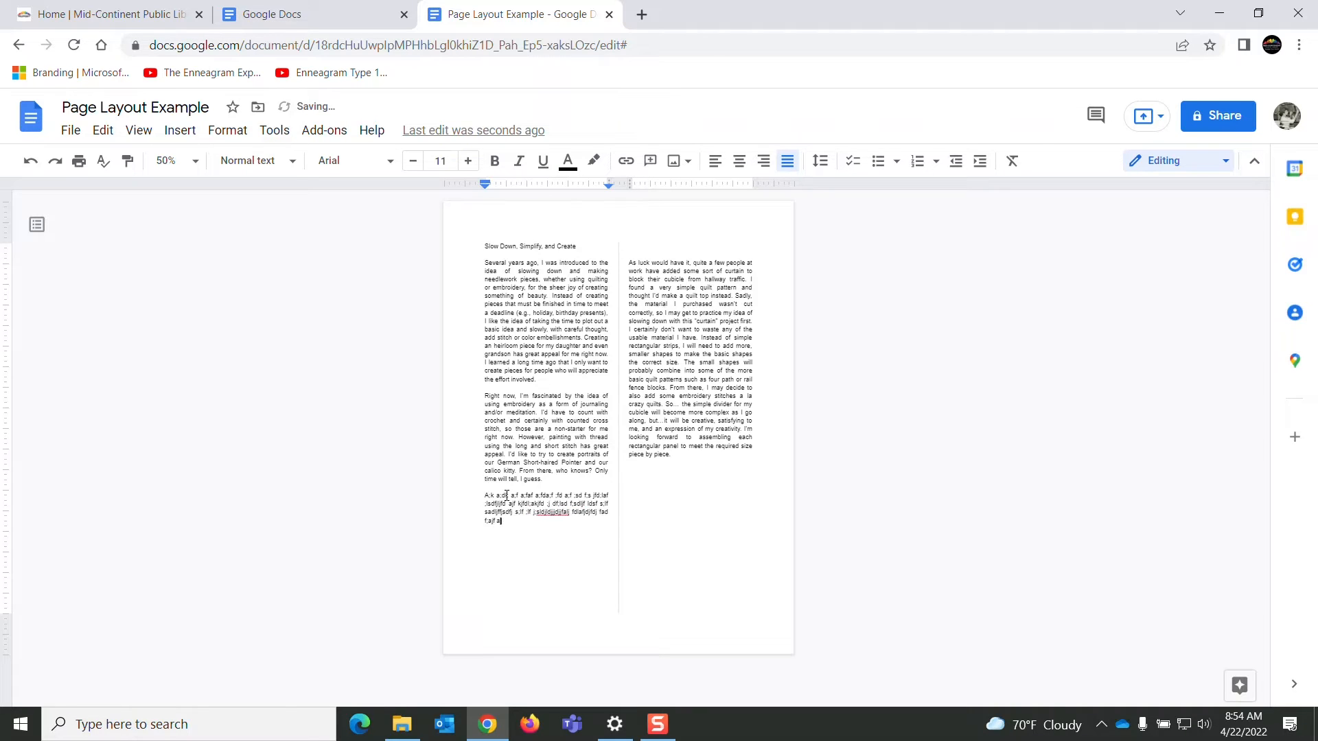
type("j f;slfj ;sdjfsdjdj flksfd l fjs fjfijdfjdf sd f;ajfl")
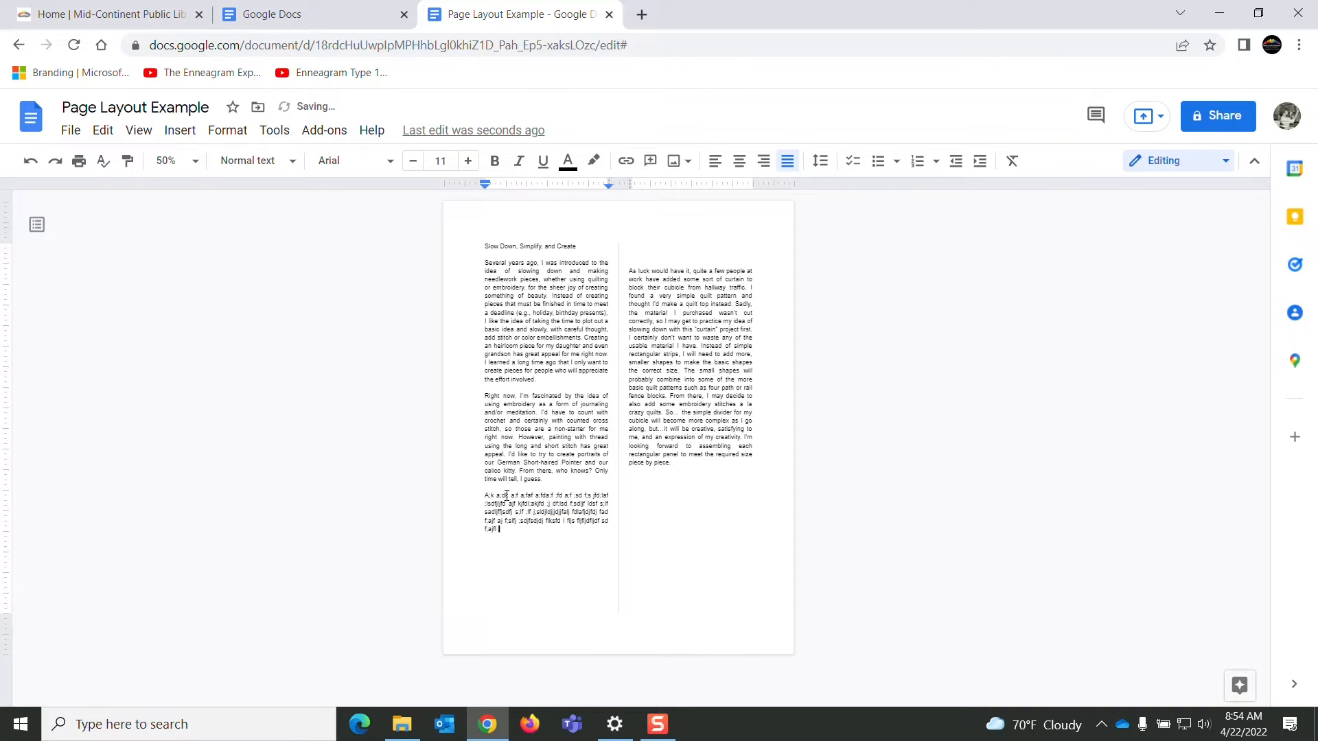
Extend the filler text in the first column, and delete all of it with the blank lines before "As luck would have it"
type(" fjfldjdljf ;aljfldsjf dslf sl;fjdslfjdsf dslf sdl")
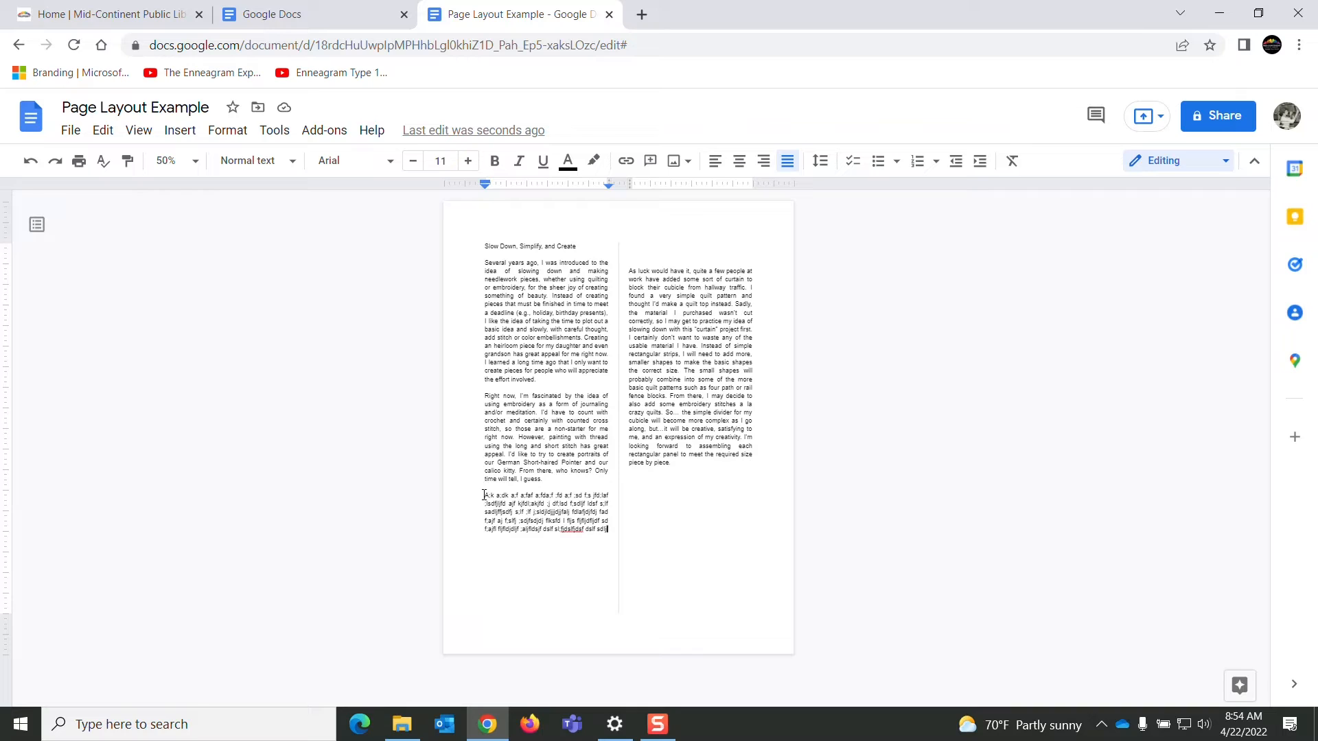
left_click_drag(482, 496, 571, 610)
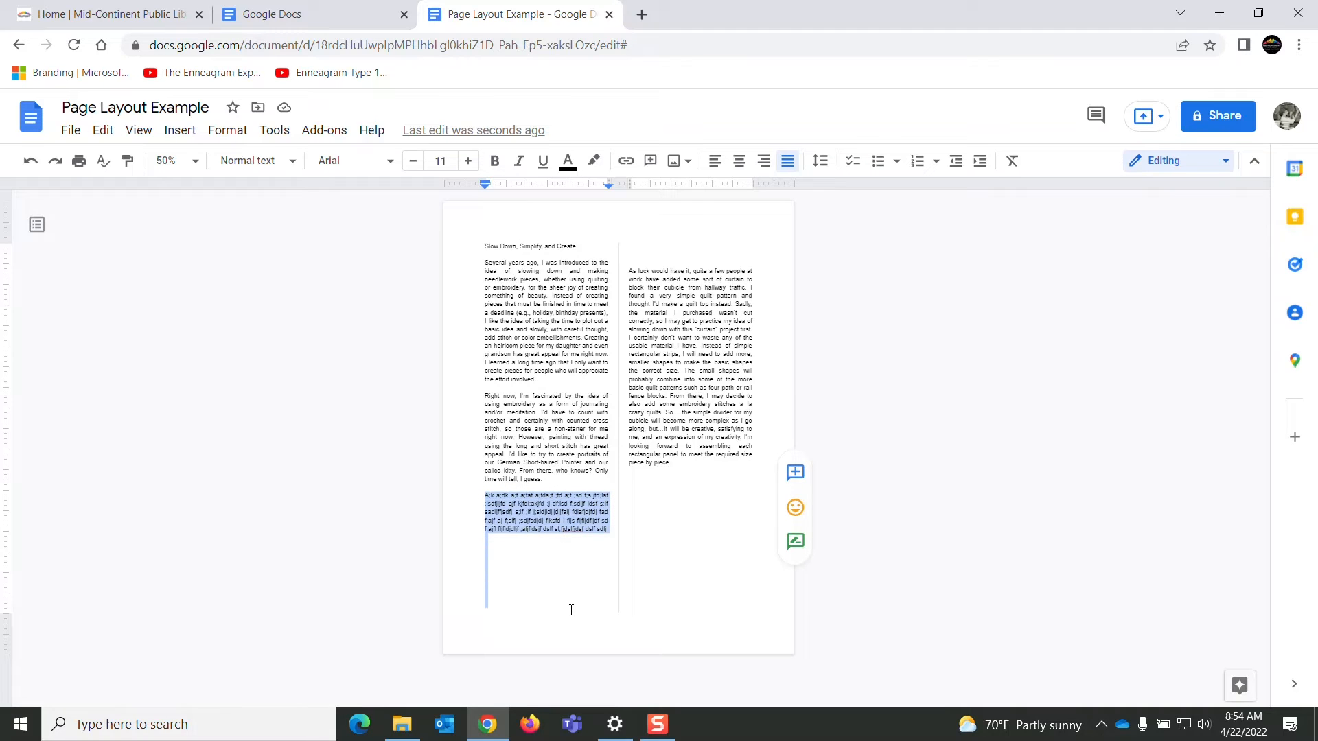
key("BackSpace")
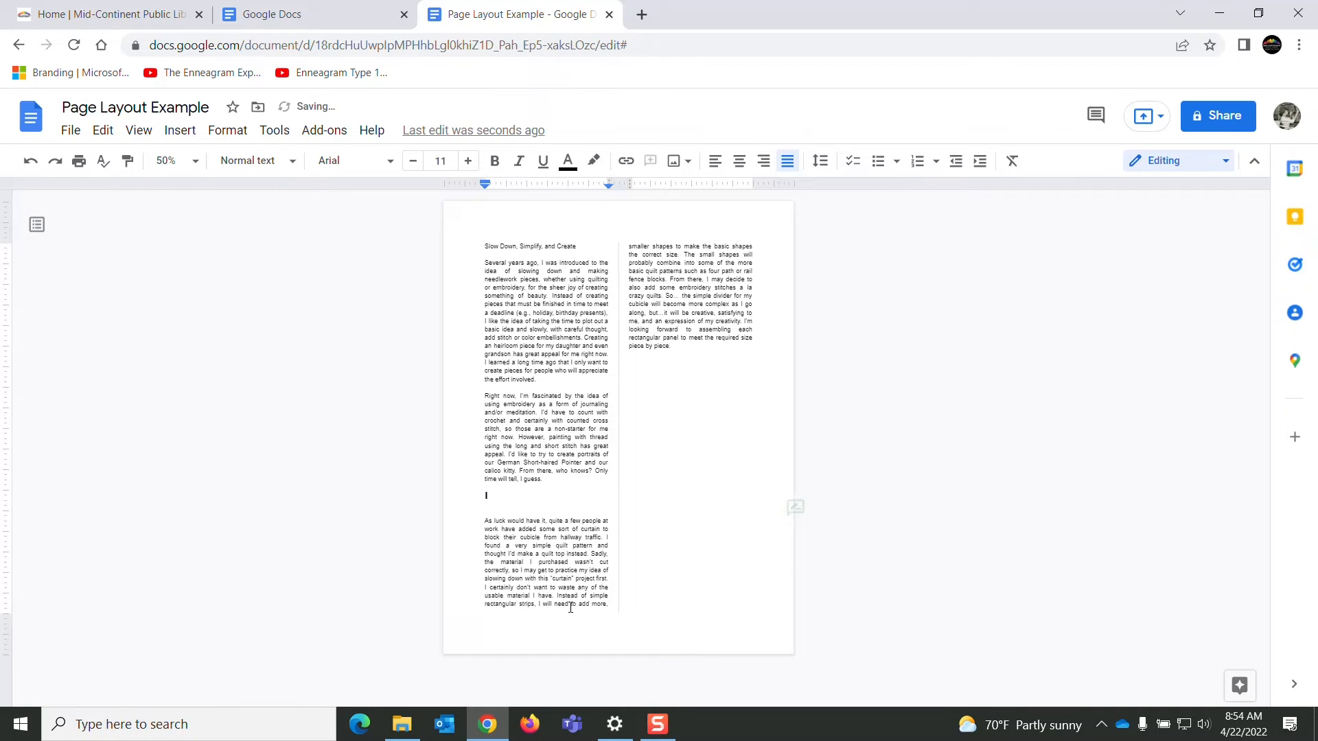
key("BackSpace")
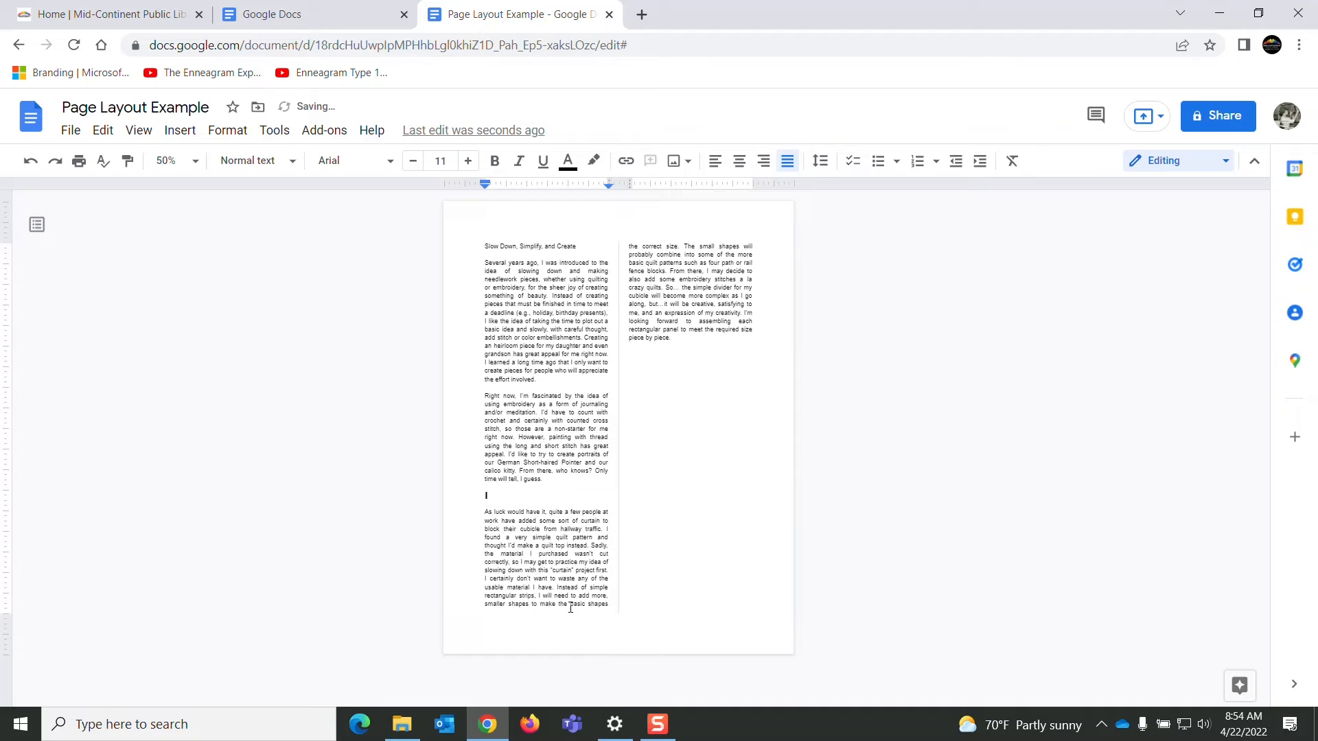
key("BackSpace")
key("BackSpace")
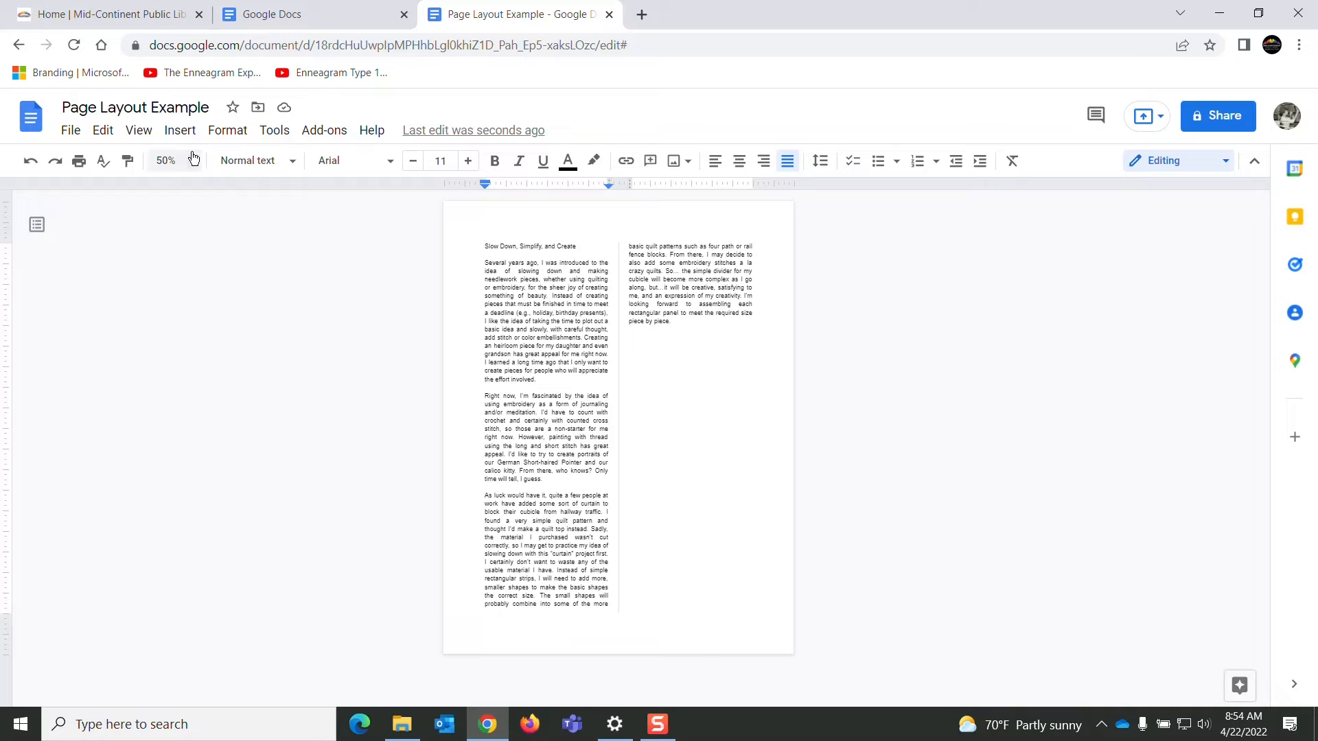
Insert a column break before the paragraph beginning "As luck would have it"
left_click(180, 130)
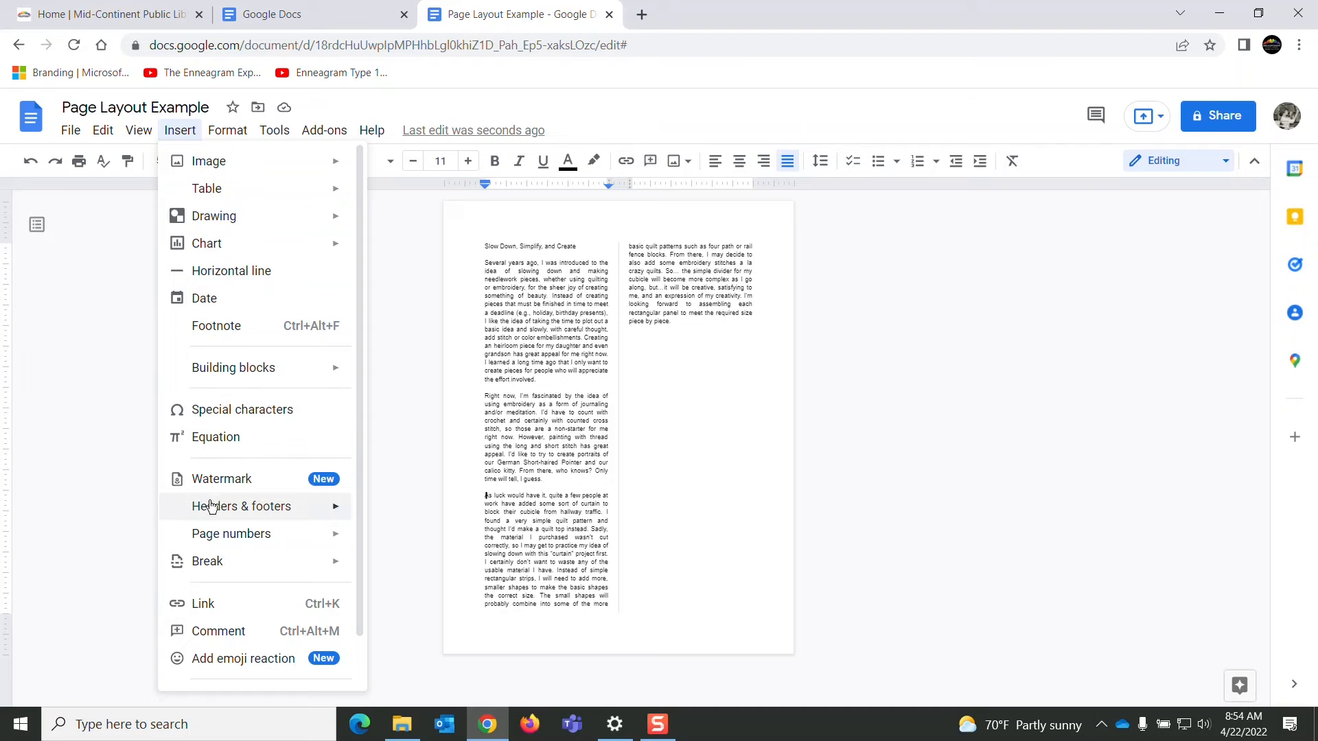
mouse_move(222, 561)
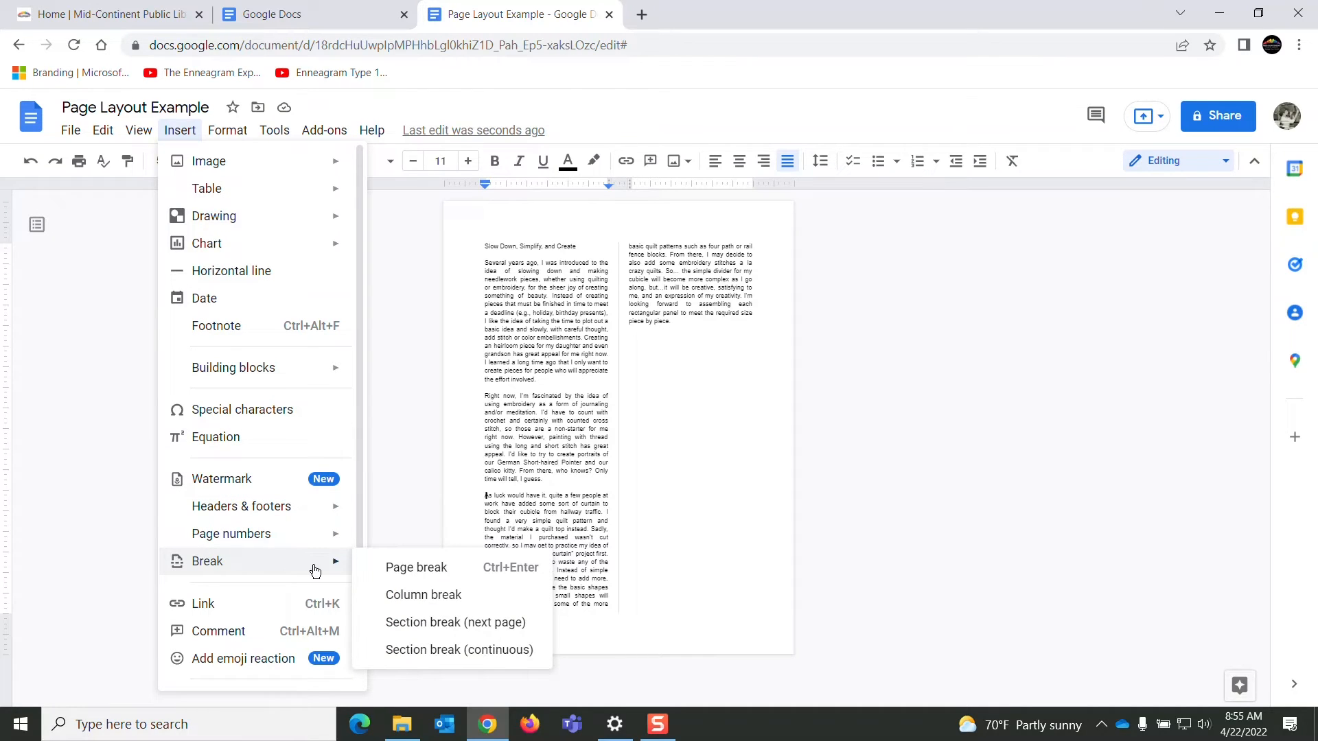
left_click(435, 595)
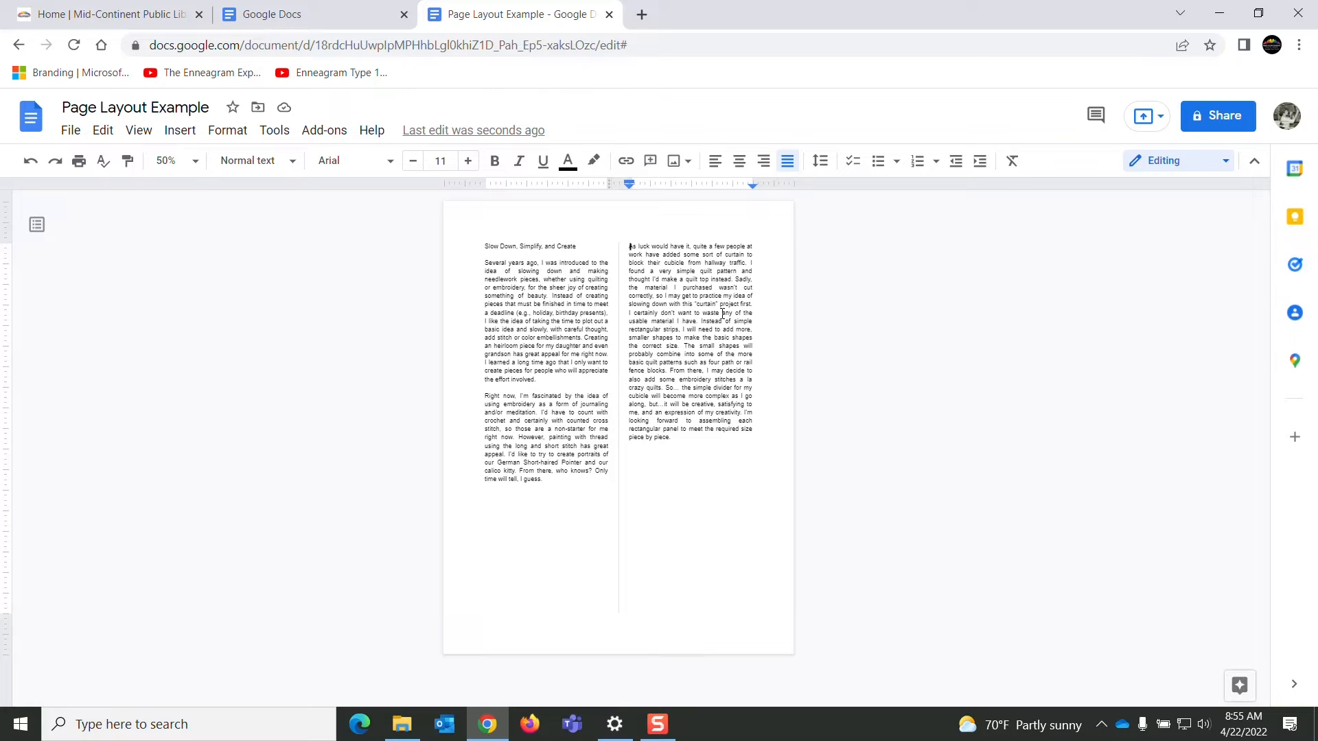
Add blank lines beneath the second paragraph until the column break pushes the third paragraph onto the next page
left_click(501, 502)
key("Return")
key("Return")
key("Return")
key("Return")
key("Return")
key("Return")
key("Return")
key("Return")
key("Return")
key("Return")
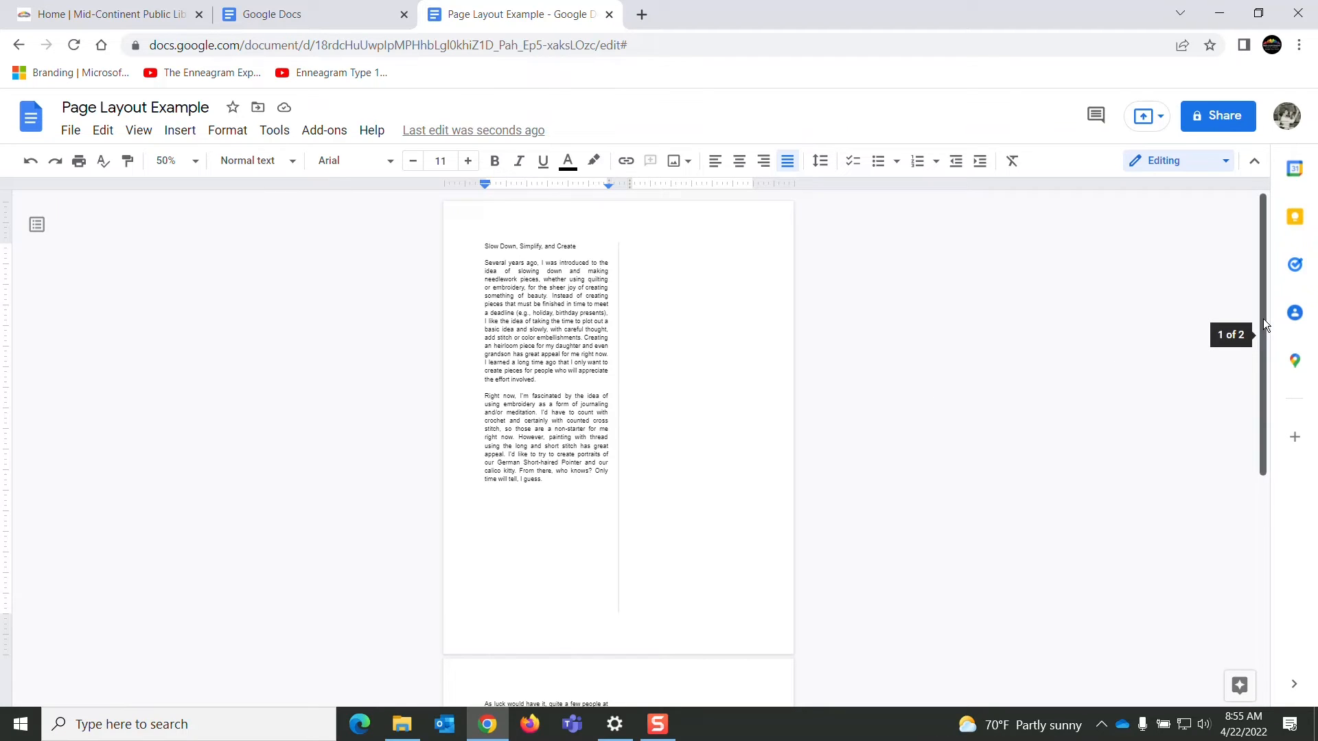
left_click_drag(1263, 318, 1244, 467)
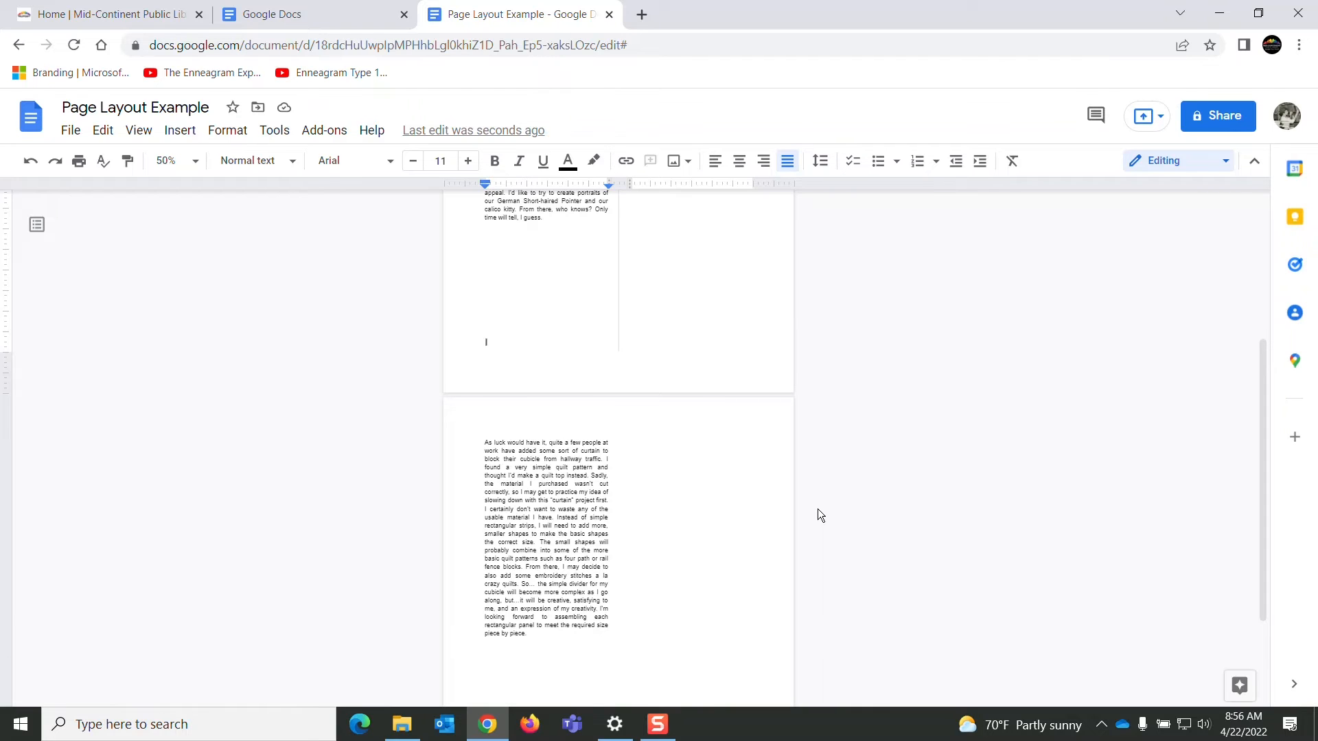
Delete the extra blank lines beneath the second paragraph to bring the third paragraph back to the first page
key("BackSpace")
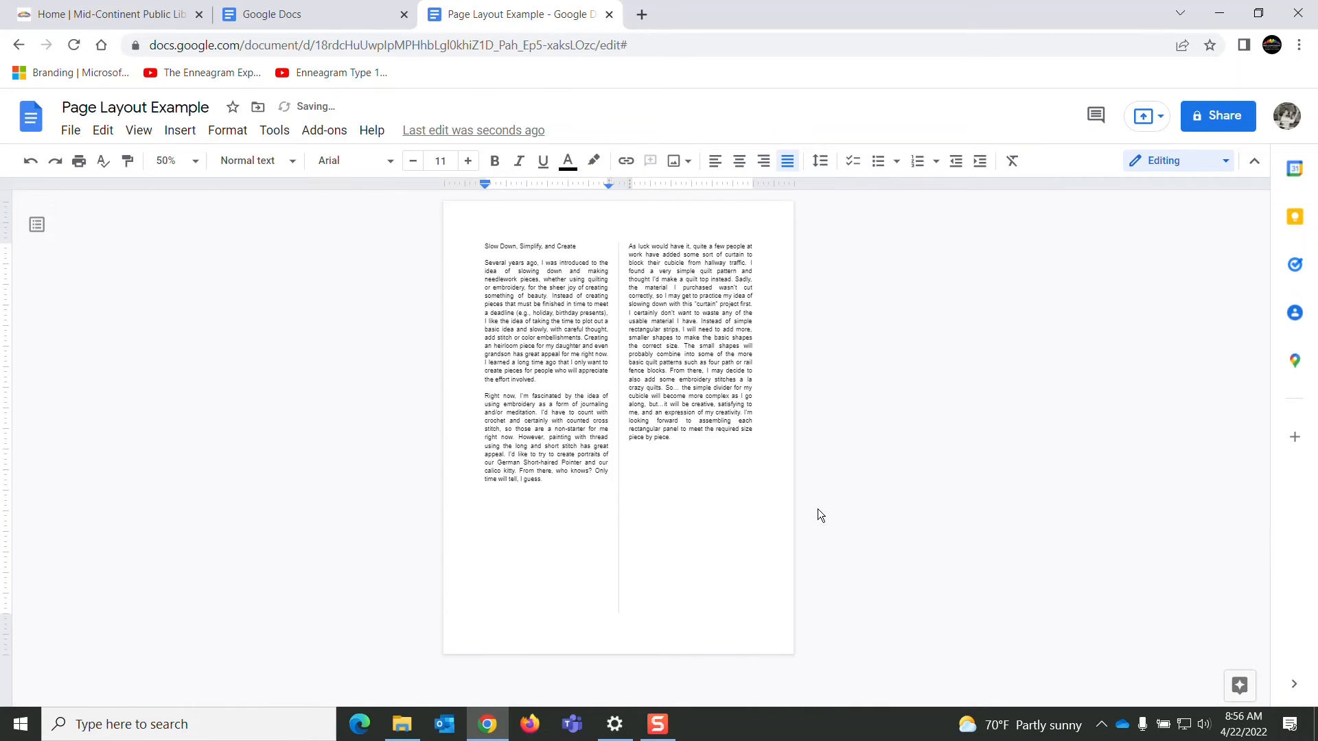
key("BackSpace")
key("BackSpace")
key("BackSpace")
key("BackSpace")
key("BackSpace")
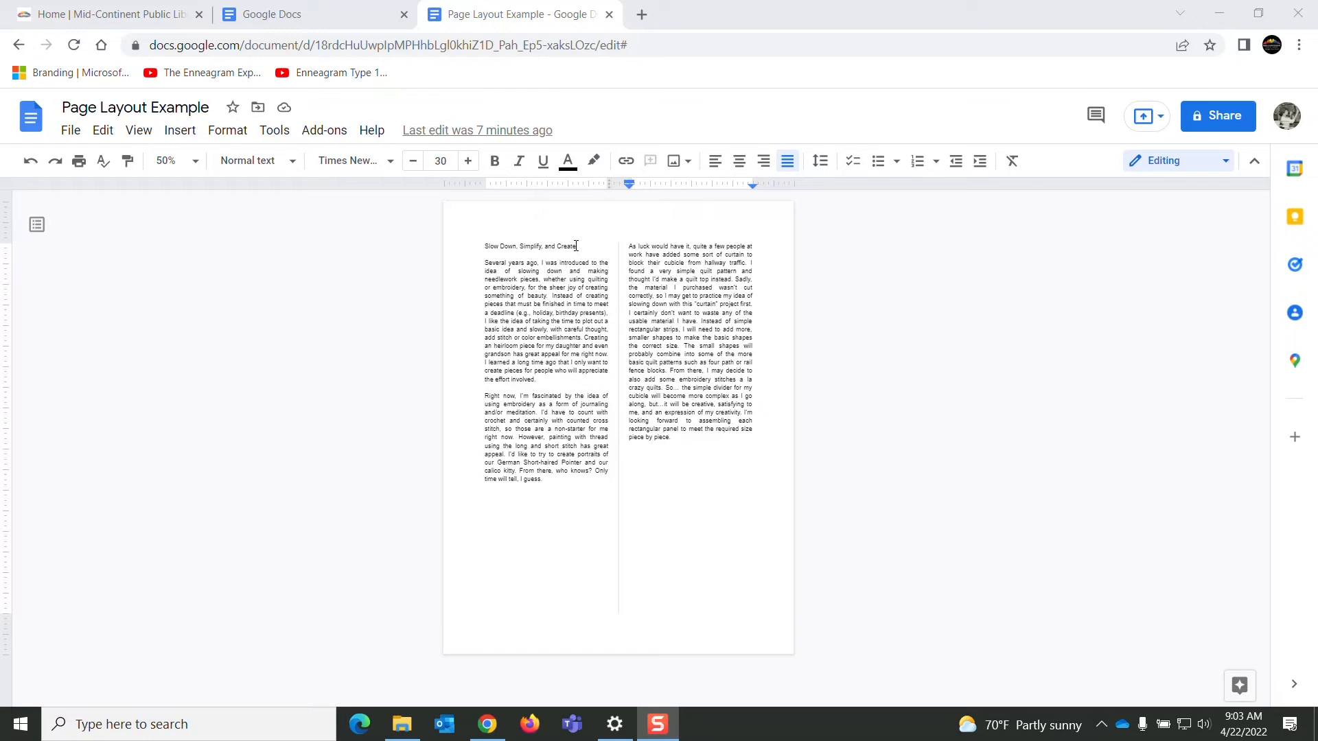
Insert a continuous section break at the end of the title "Slow Down, Simplify, and Create"
left_click(578, 251)
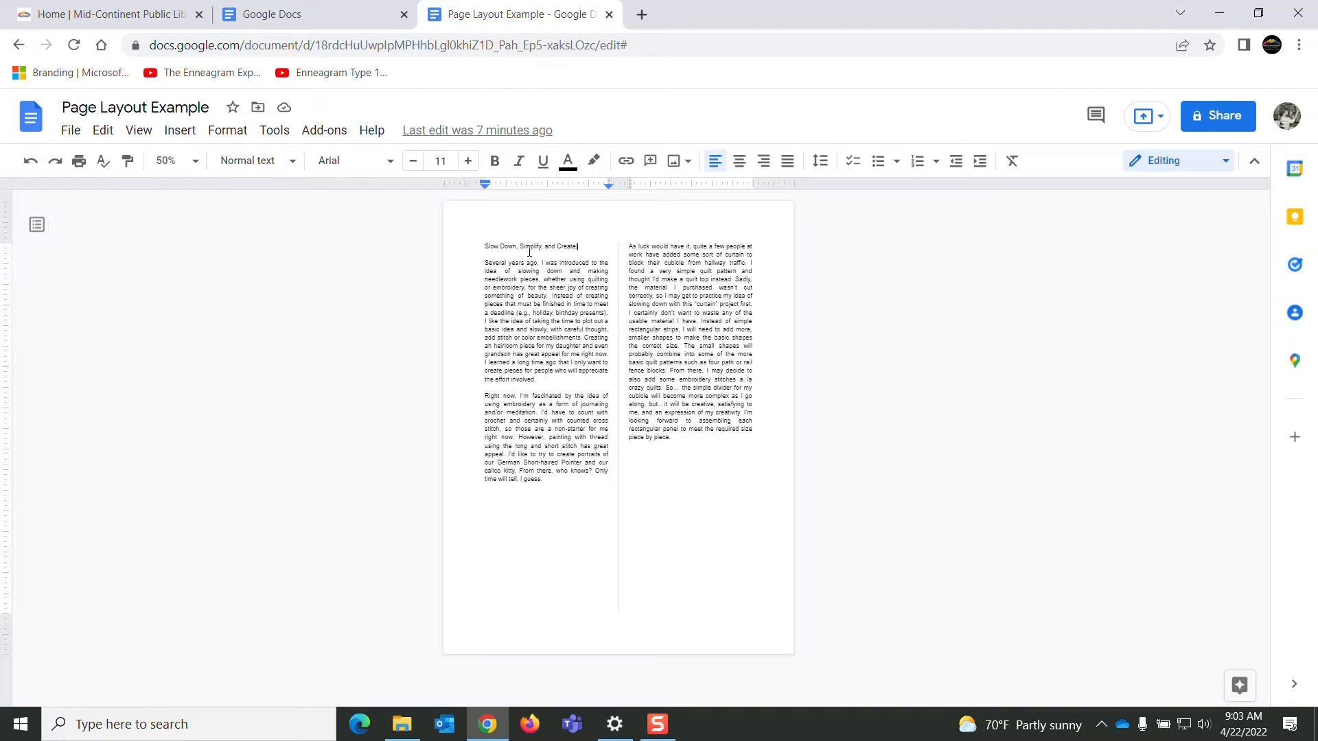
left_click(180, 131)
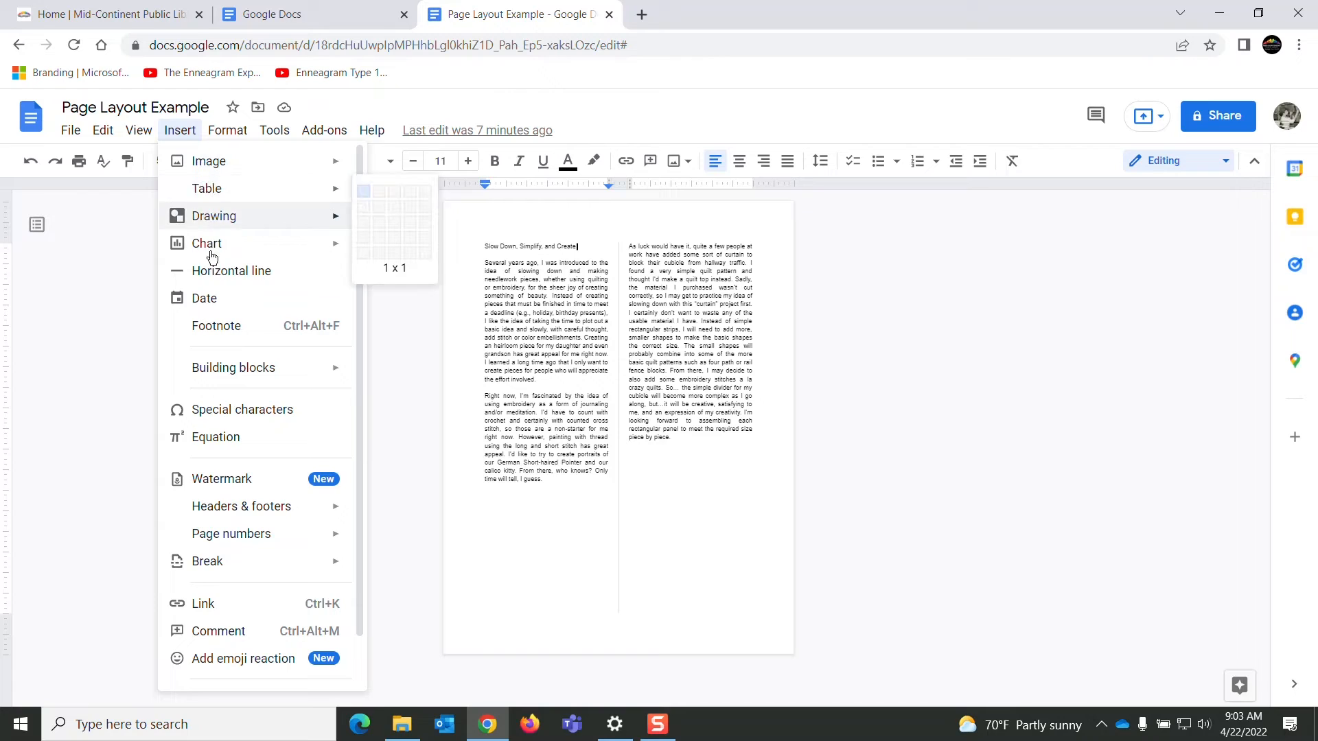
mouse_move(215, 567)
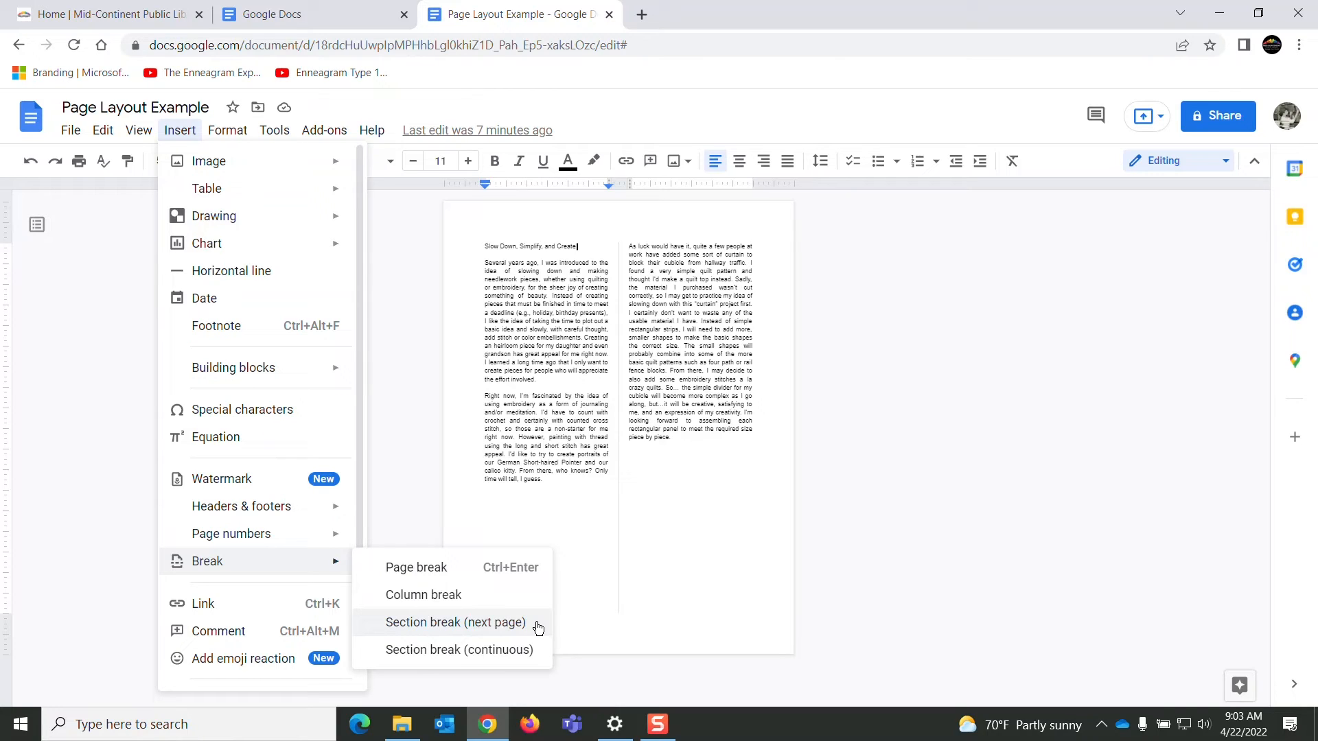
left_click(506, 650)
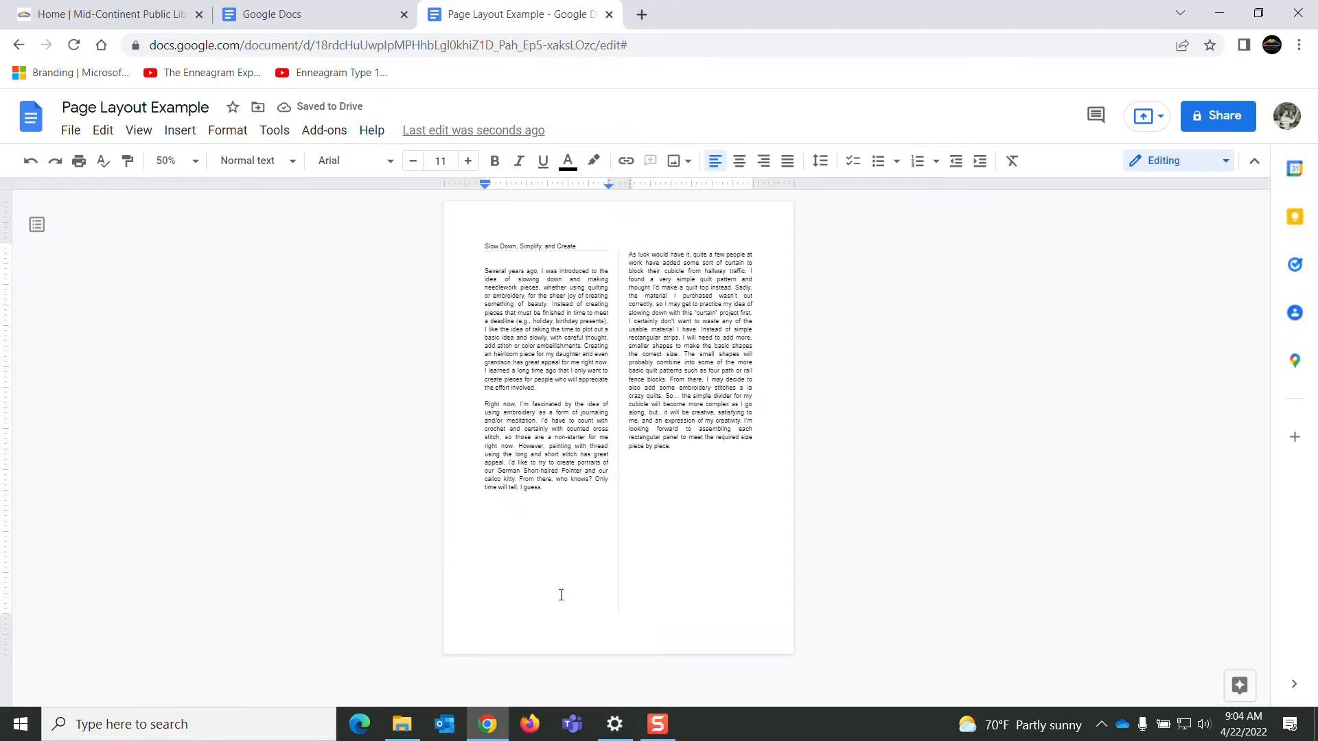
Center the title and set its section to a single column
left_click(505, 245)
left_click(739, 162)
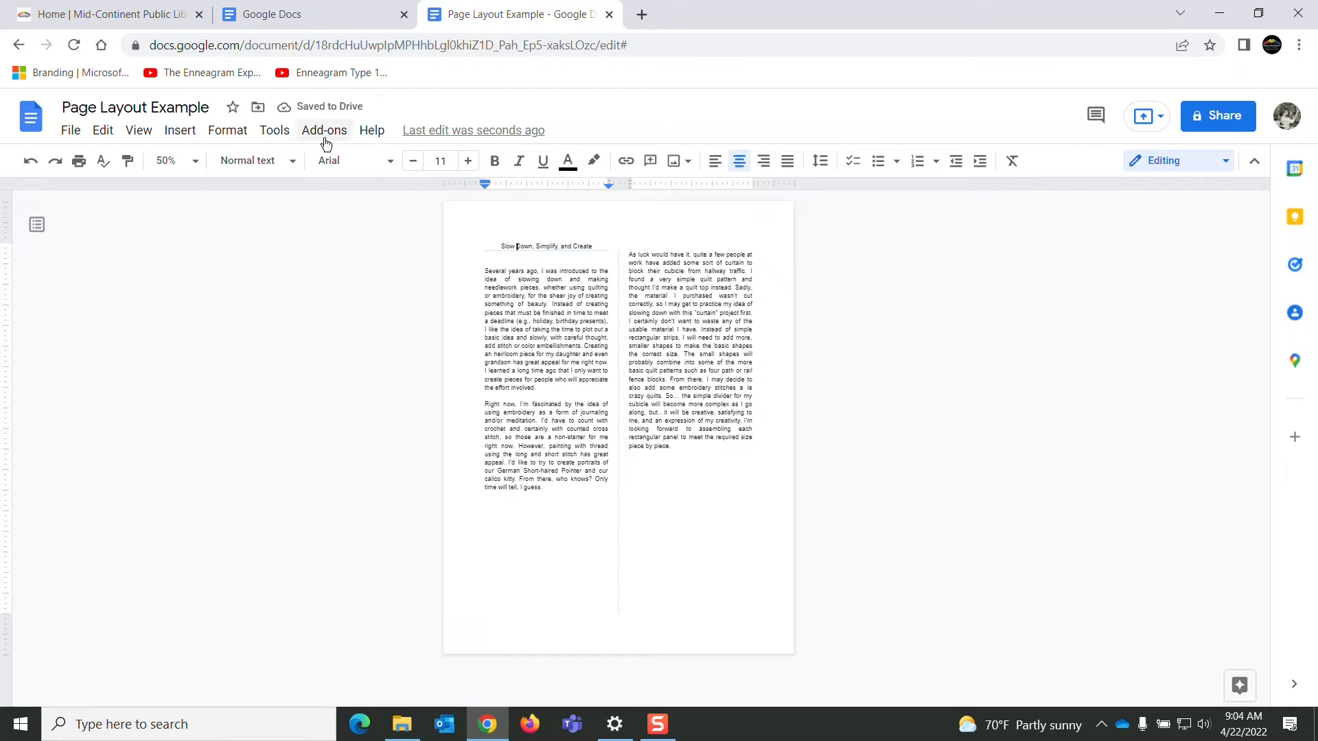
left_click(241, 137)
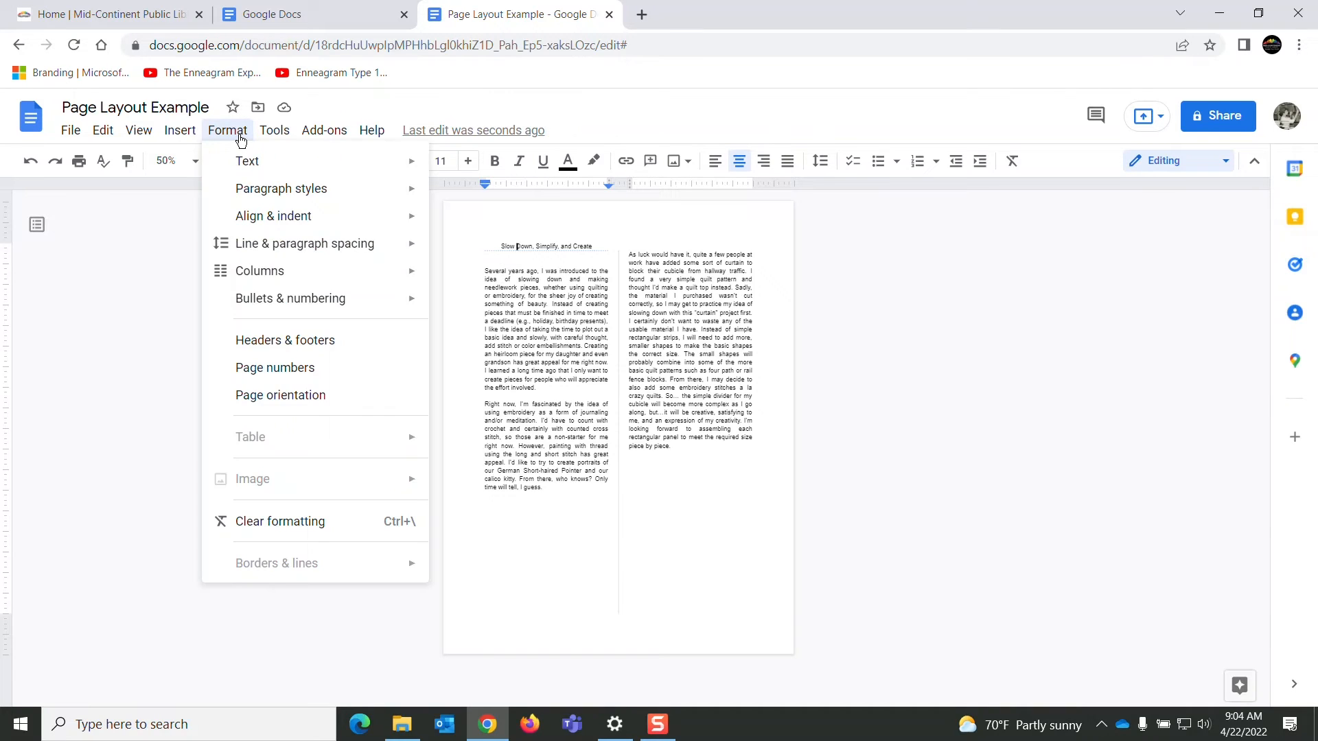
mouse_move(350, 278)
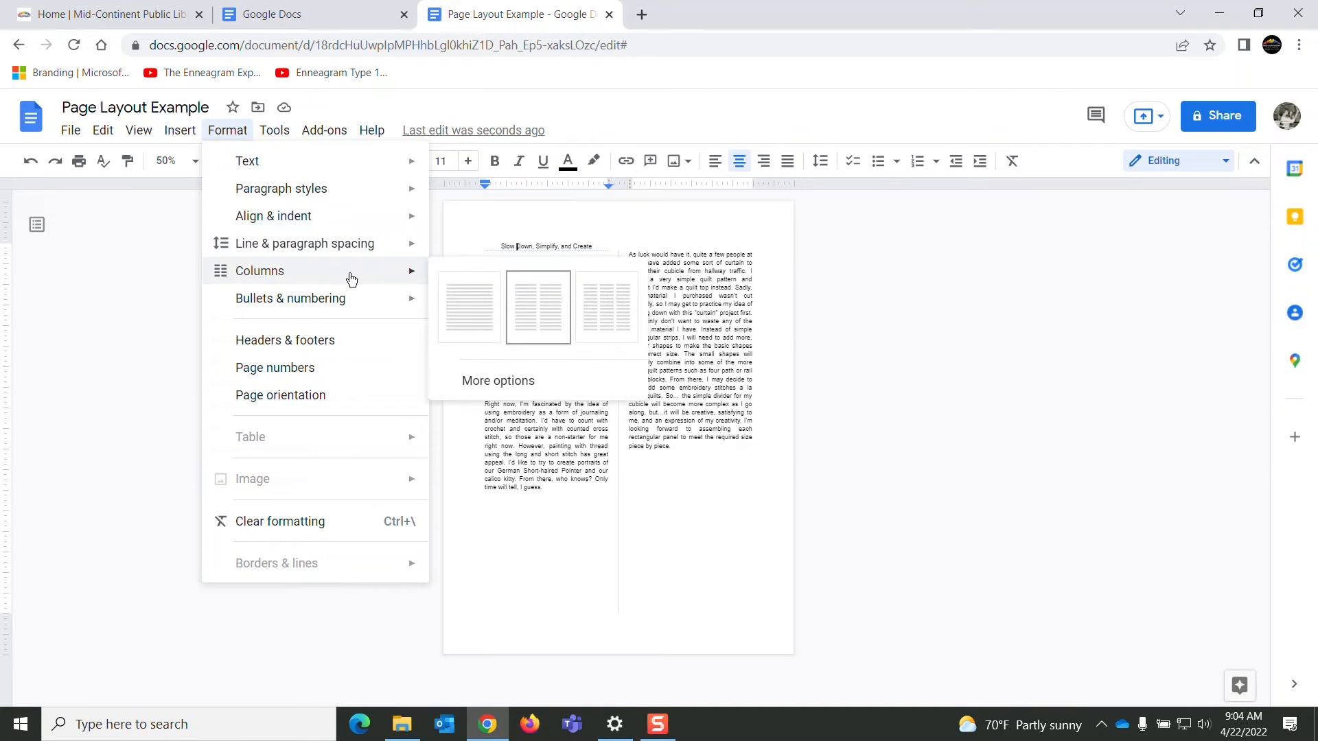
left_click(485, 317)
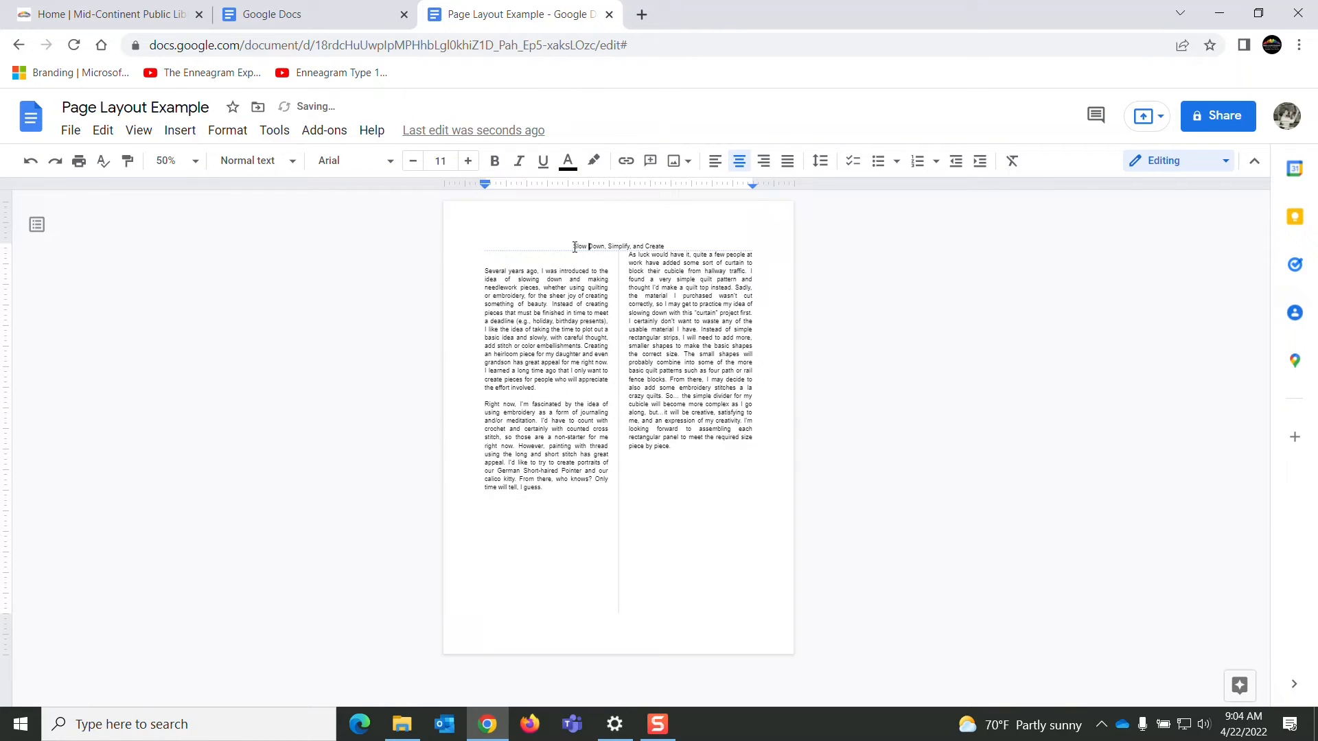
Apply the Title paragraph style to "Slow Down, Simplify, and Create"
left_click_drag(574, 247, 665, 242)
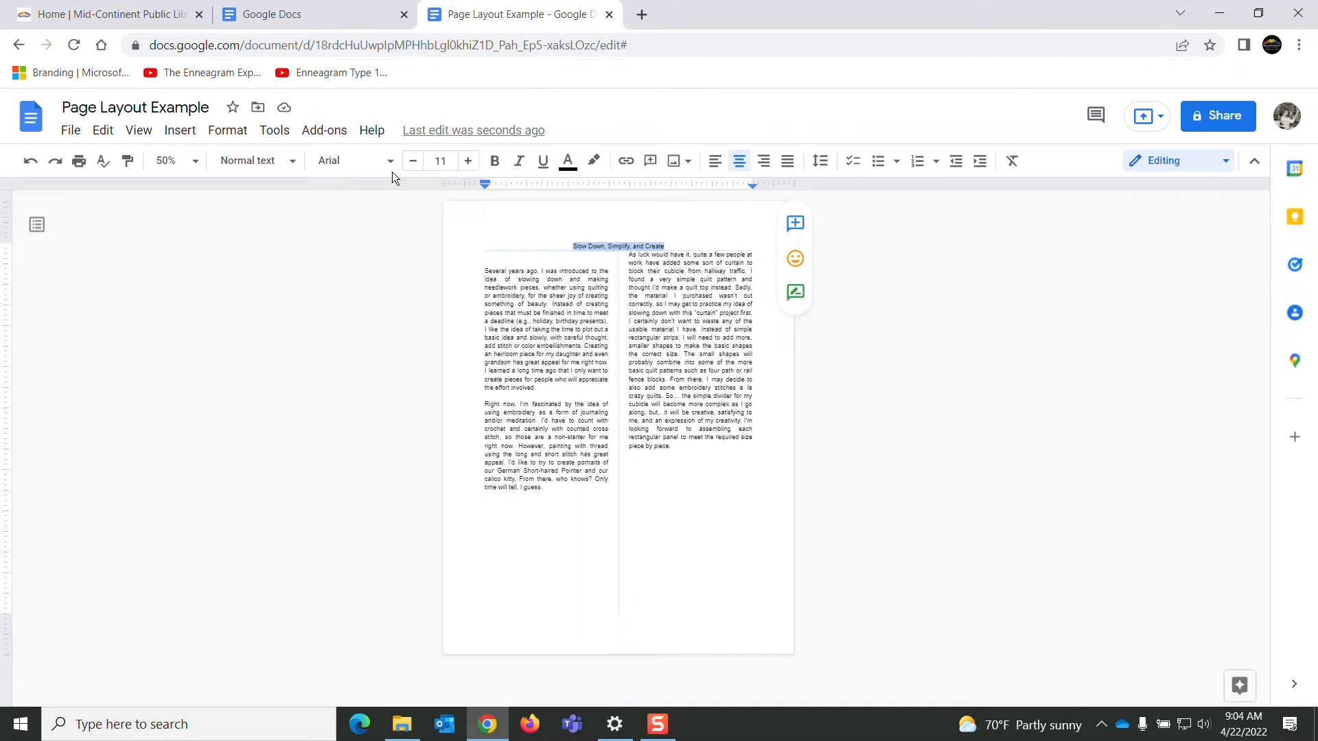
left_click(293, 167)
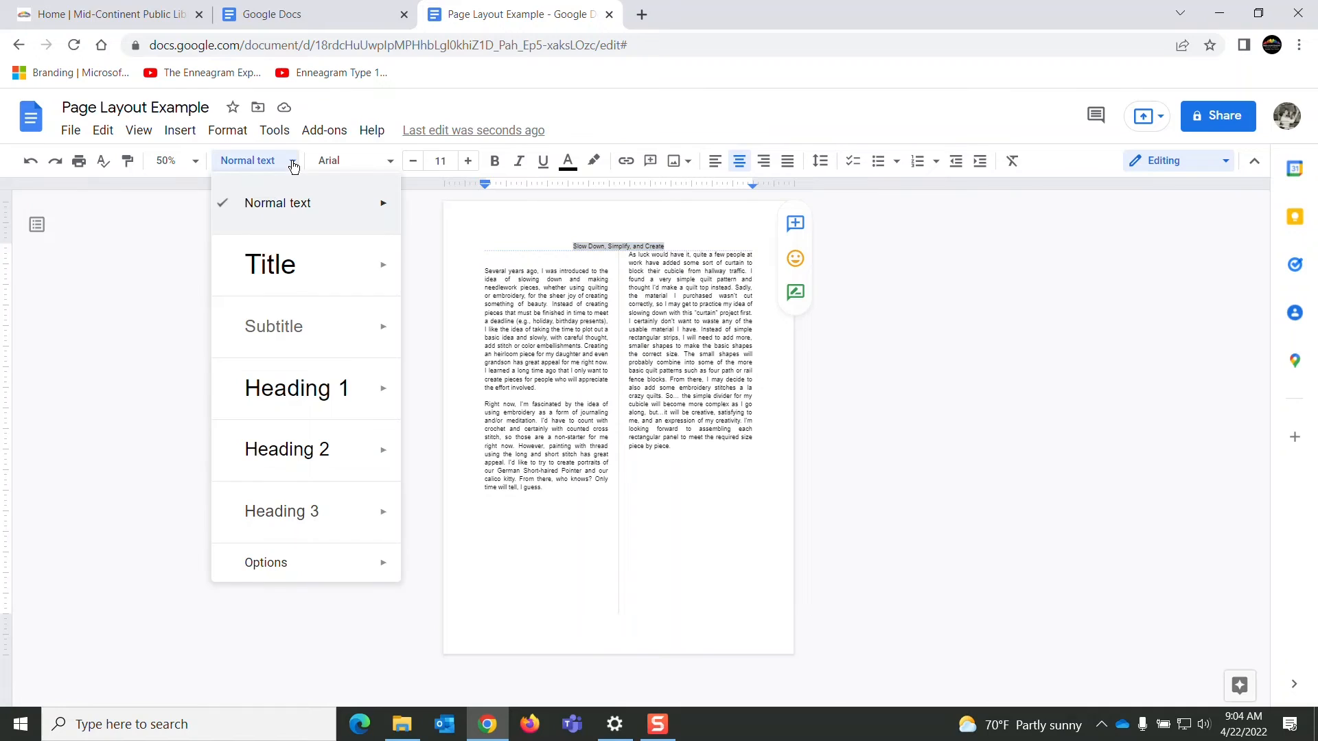
mouse_move(285, 265)
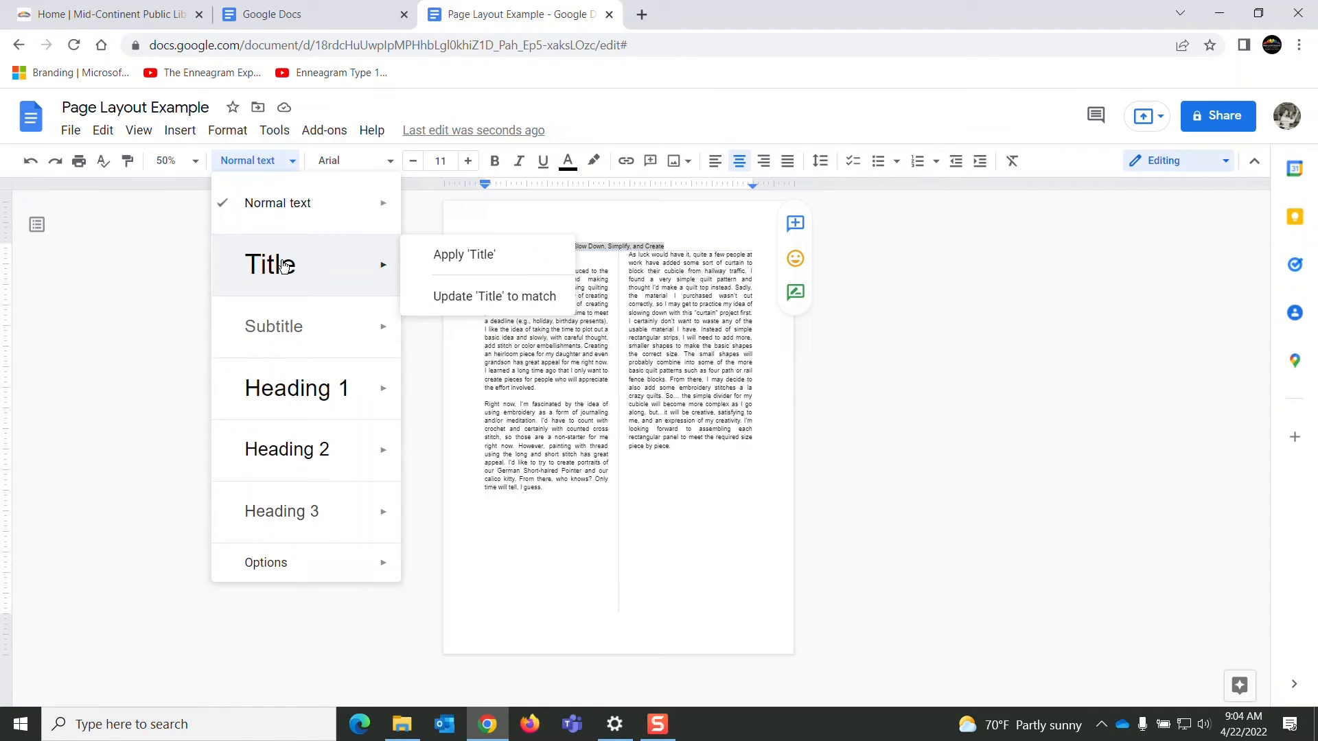
left_click(285, 265)
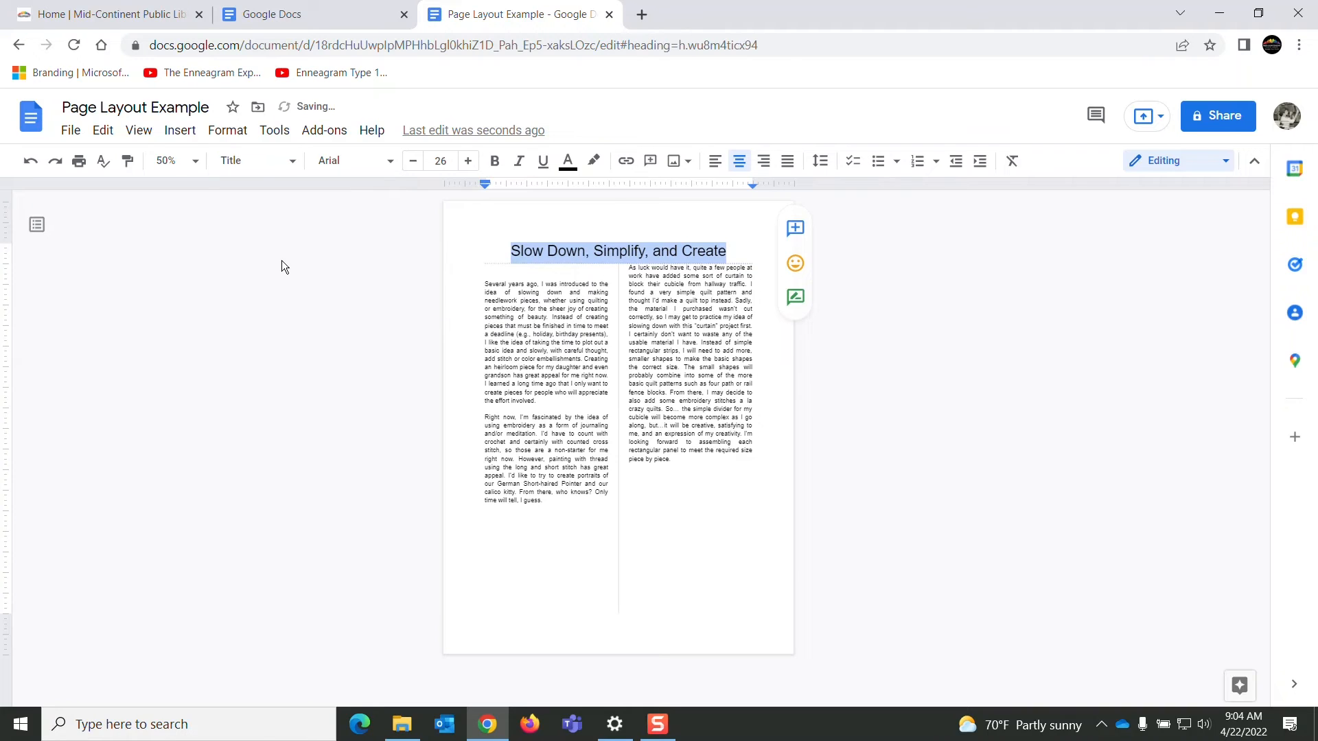
Delete the blank lines between the title and the first paragraph so both columns start at the same height
left_click(401, 273)
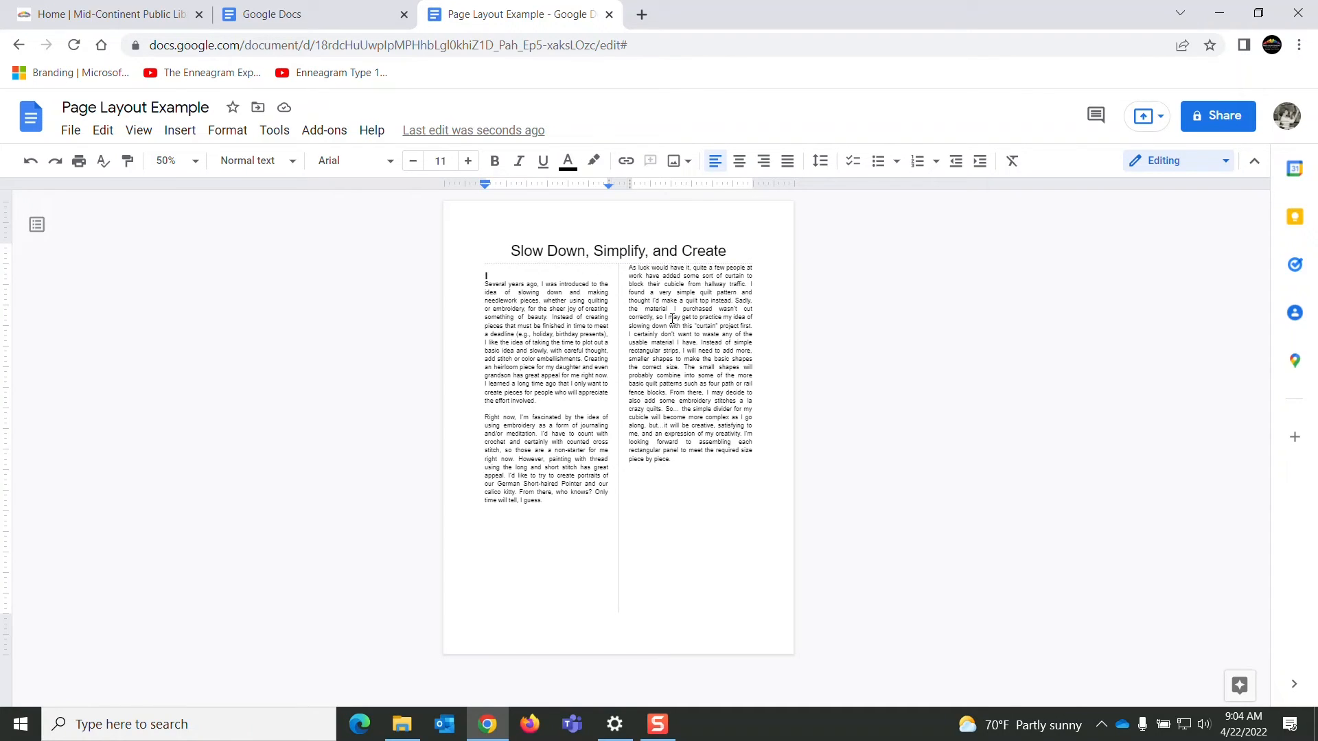
key("Delete")
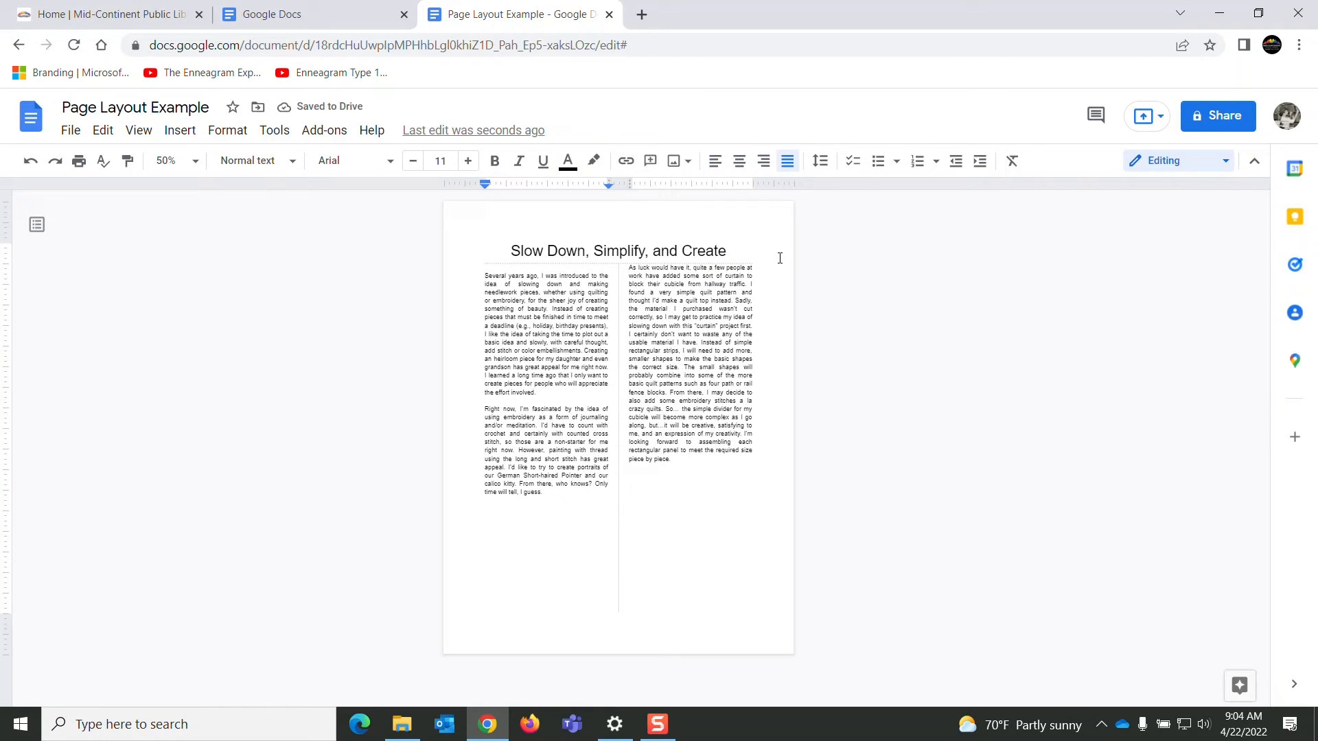
key("BackSpace")
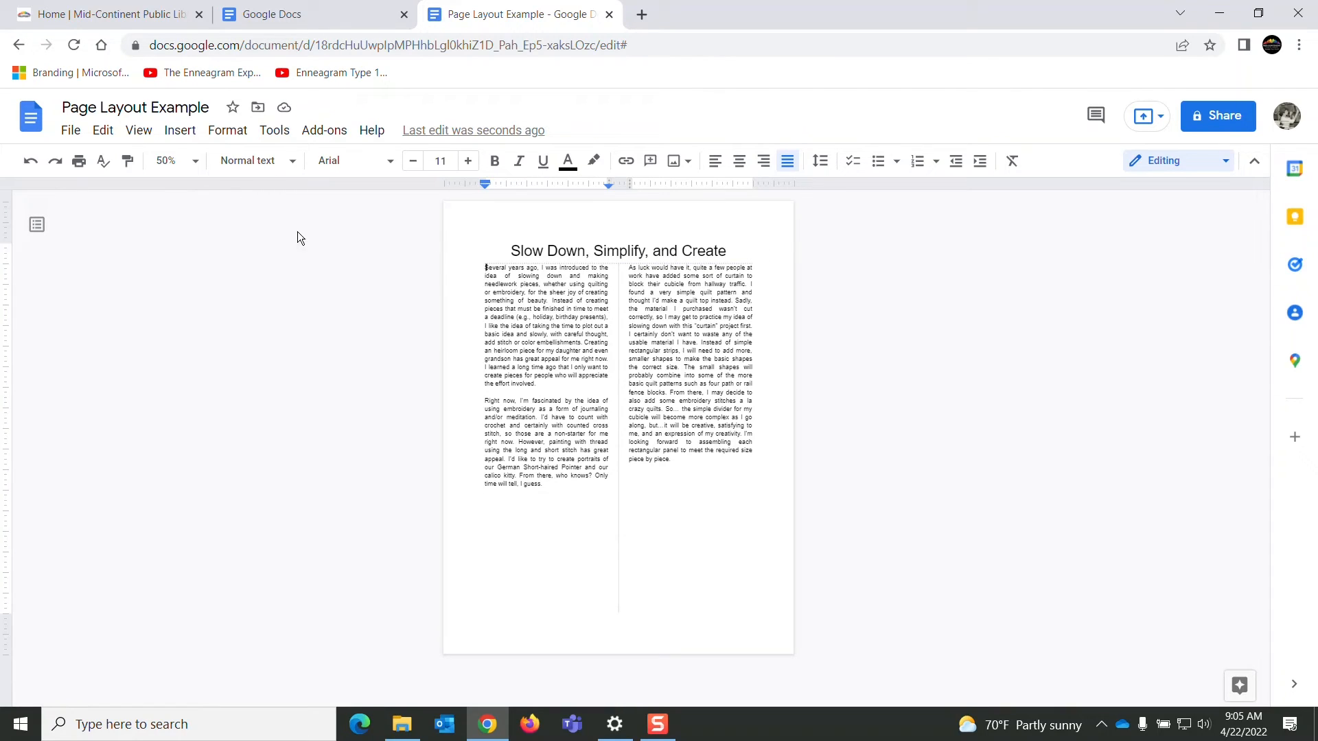
Set the document zoom to 75% and check the view options for the section breaks display
left_click(196, 162)
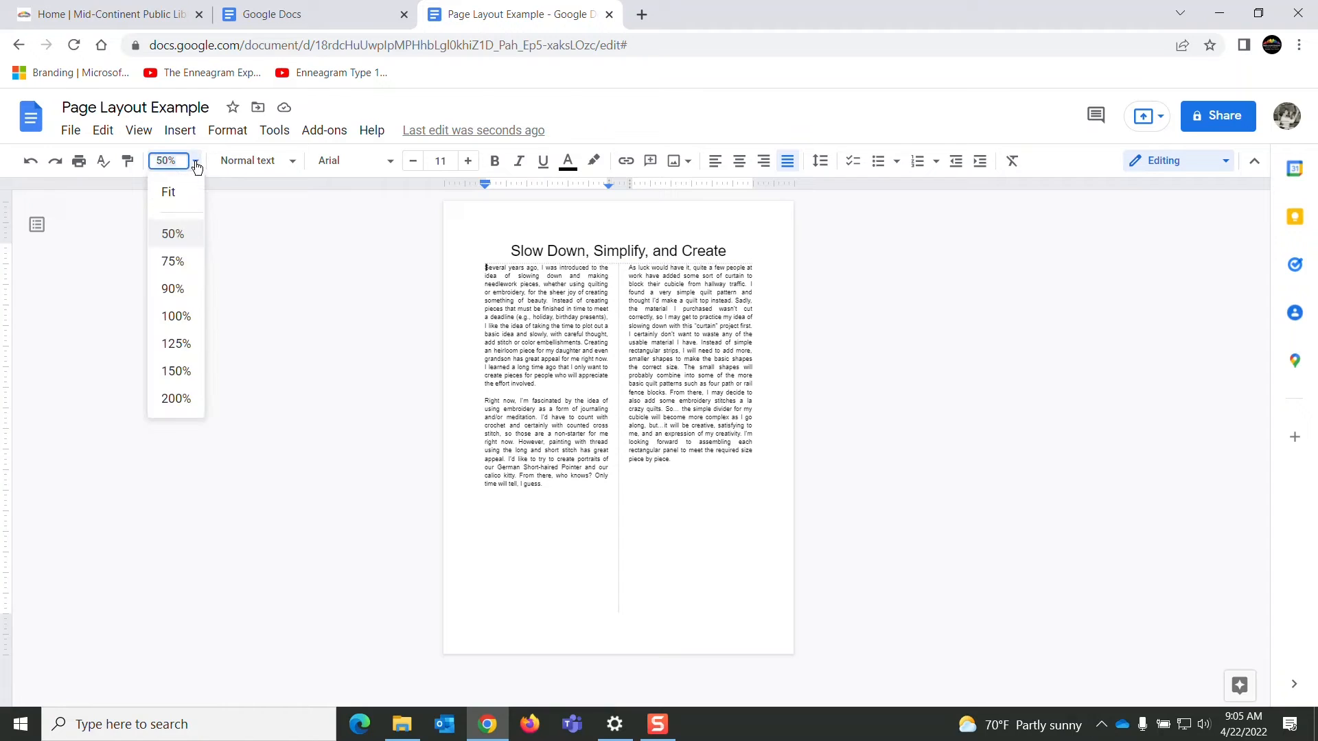
left_click(183, 262)
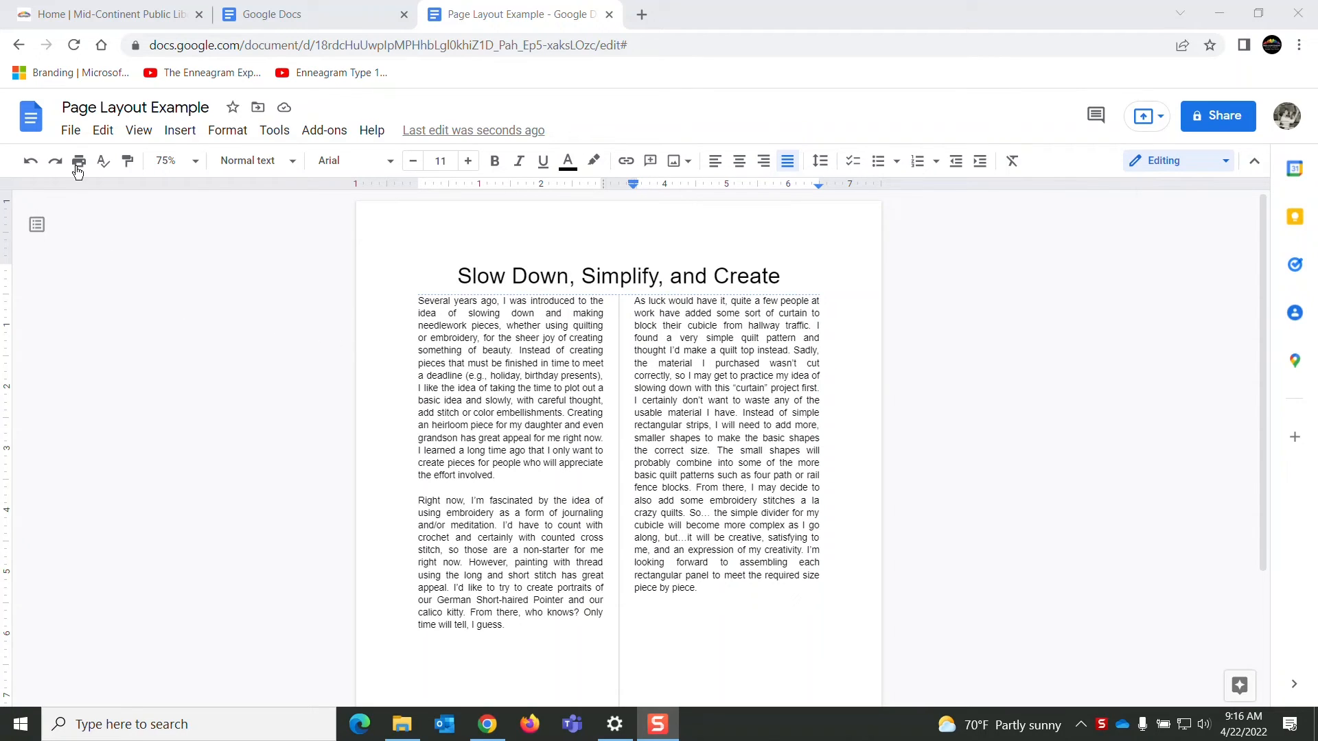
left_click(138, 130)
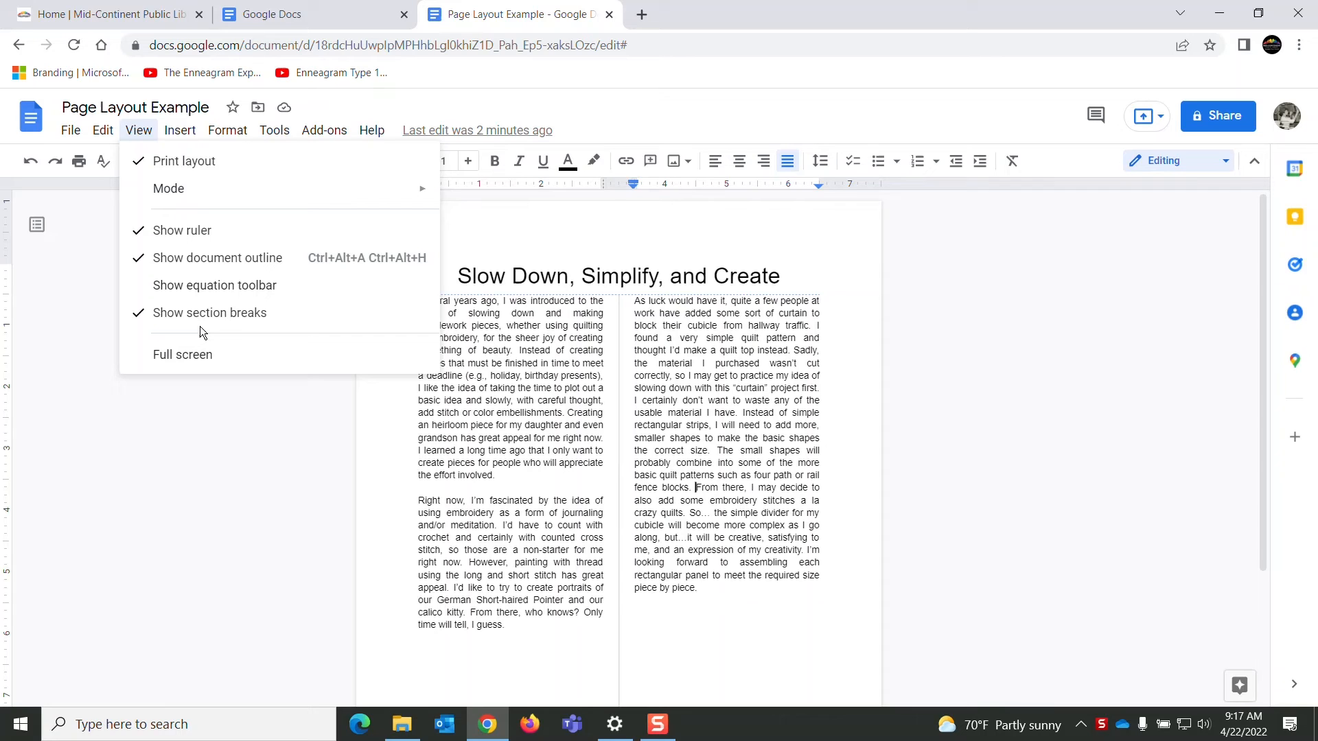
left_click(519, 346)
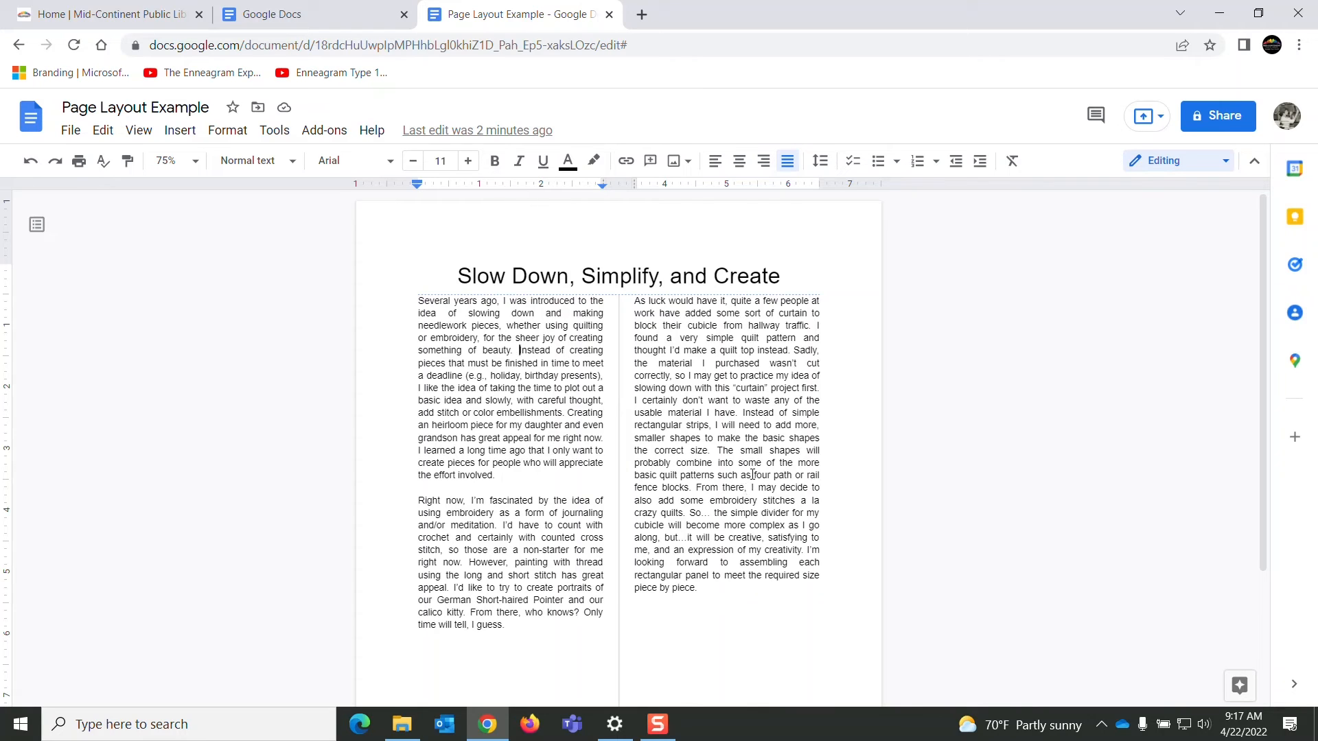
Insert a page break before "The small shapes will" in the second column, inspect both pages, and undo the break
left_click(718, 452)
key("ctrl+Return")
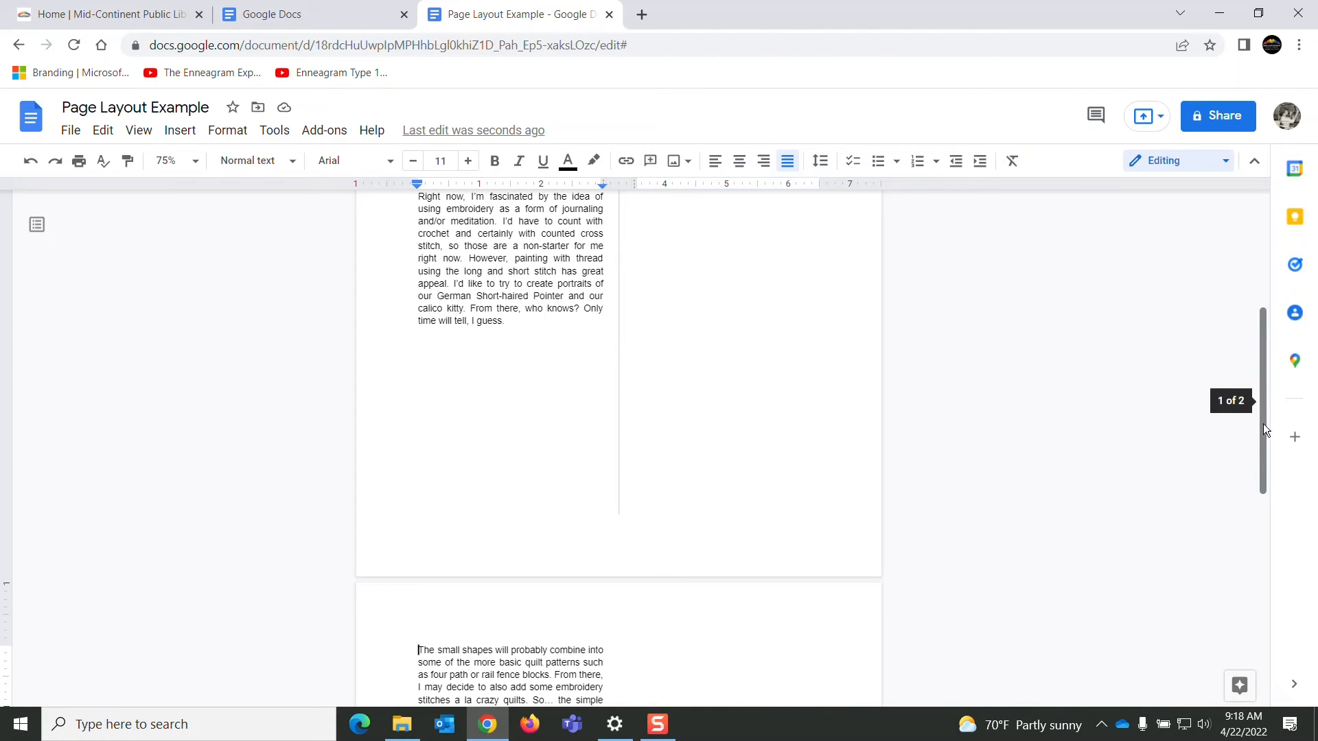
scroll(1265, 430, "up", 5)
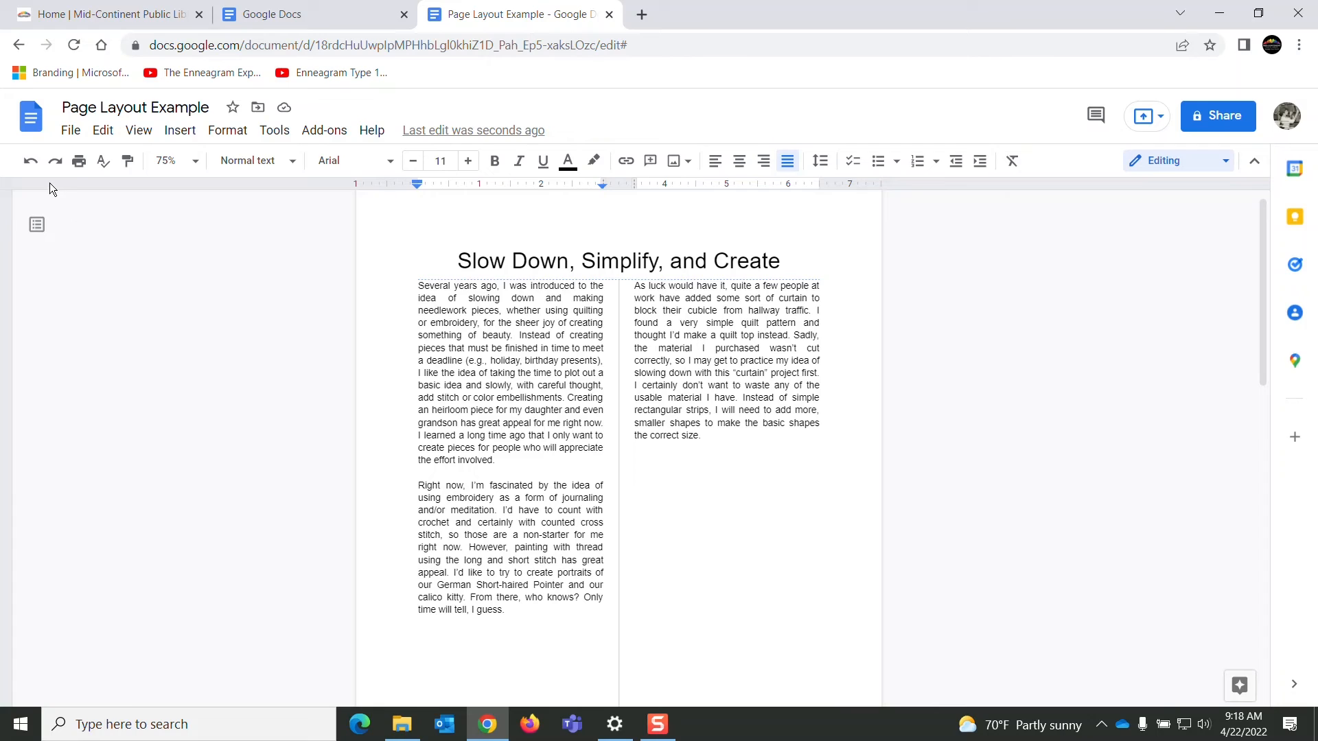
left_click(30, 161)
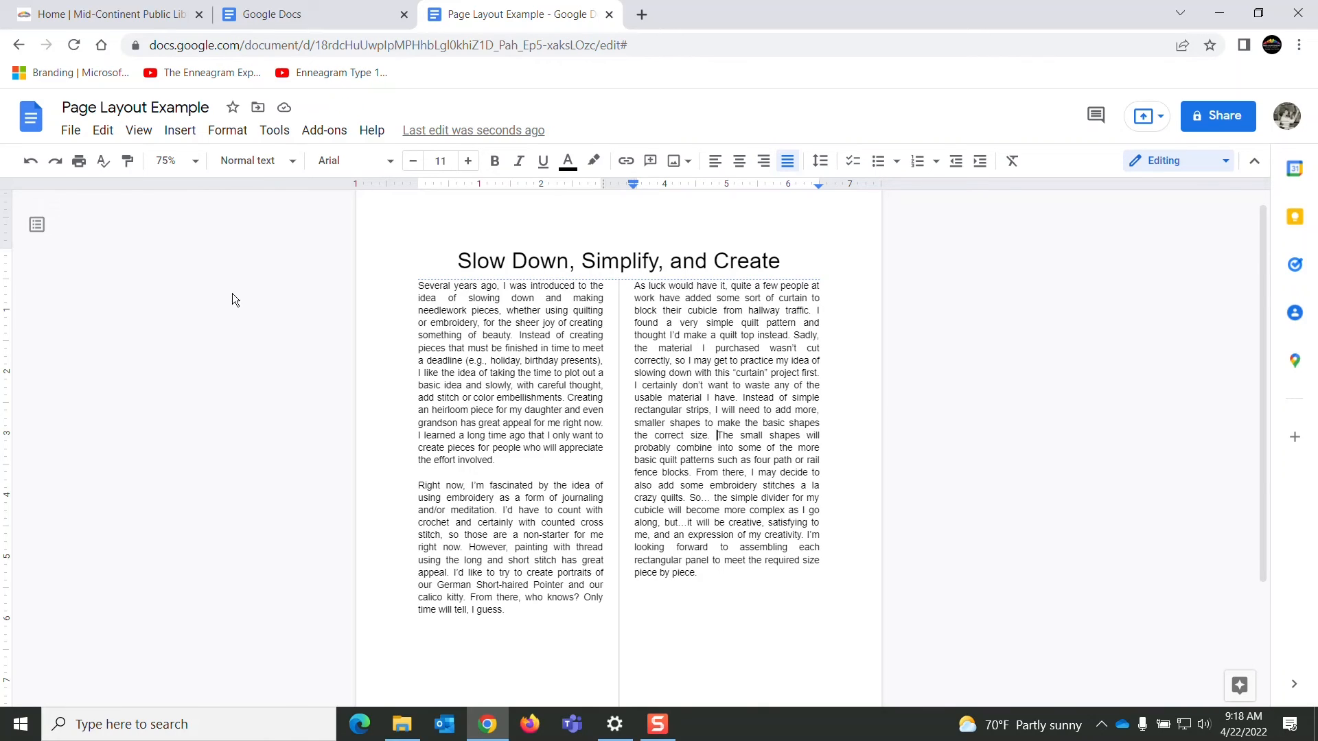
Try the page break again before "The small shapes will", compare the text on both pages, and undo it
left_click(180, 130)
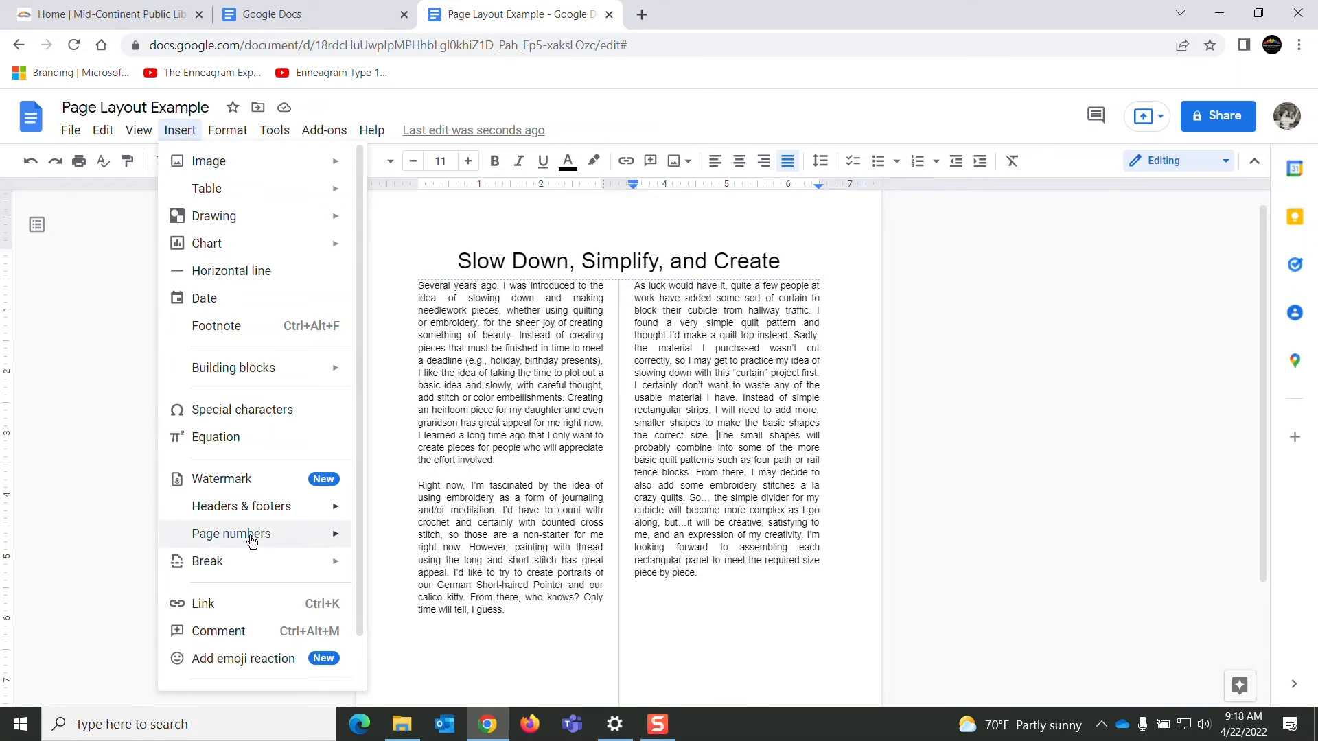
mouse_move(254, 568)
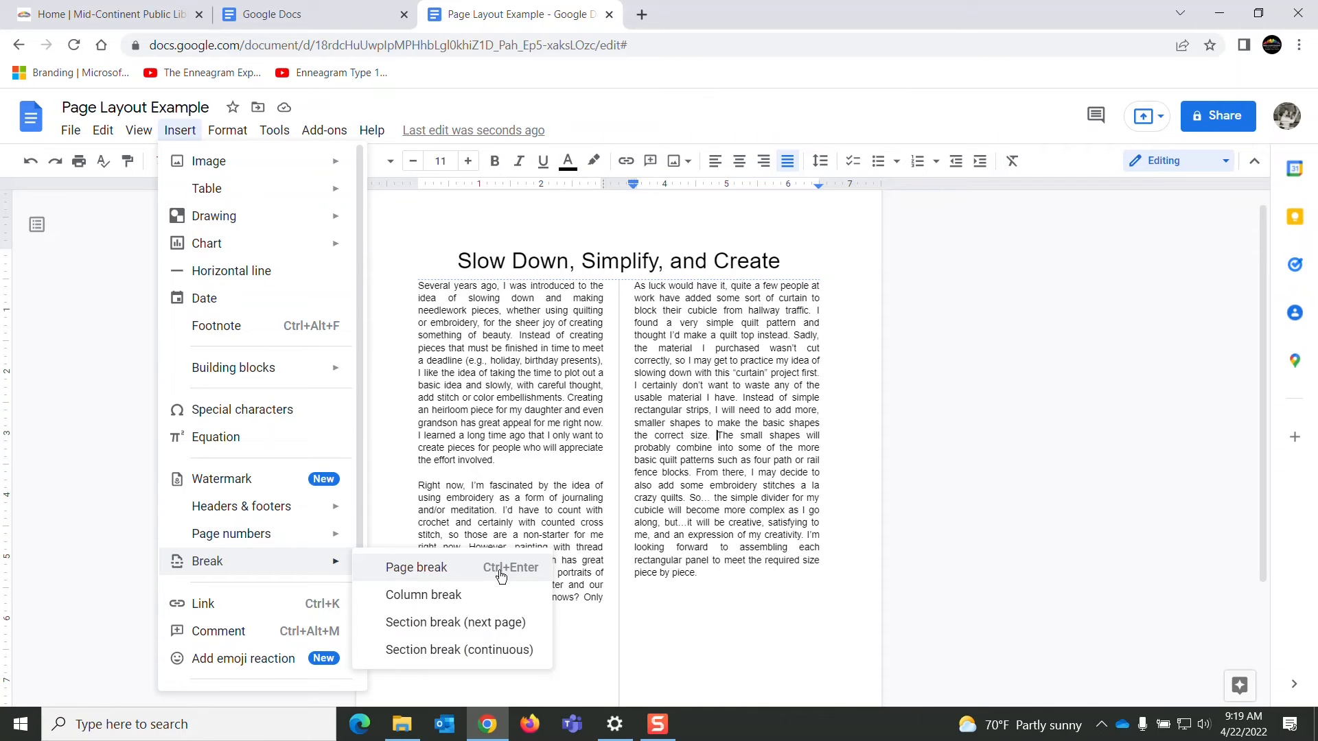
left_click(428, 574)
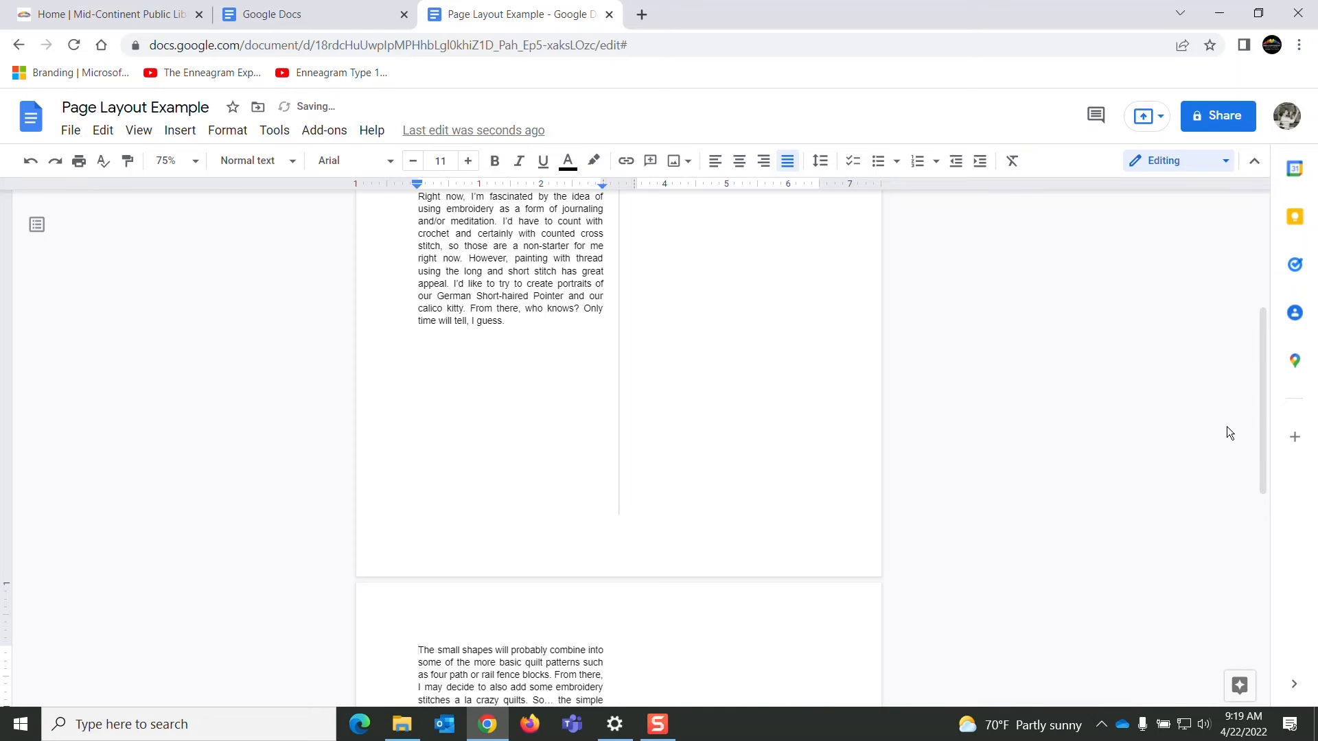
left_click_drag(1256, 399, 1229, 507)
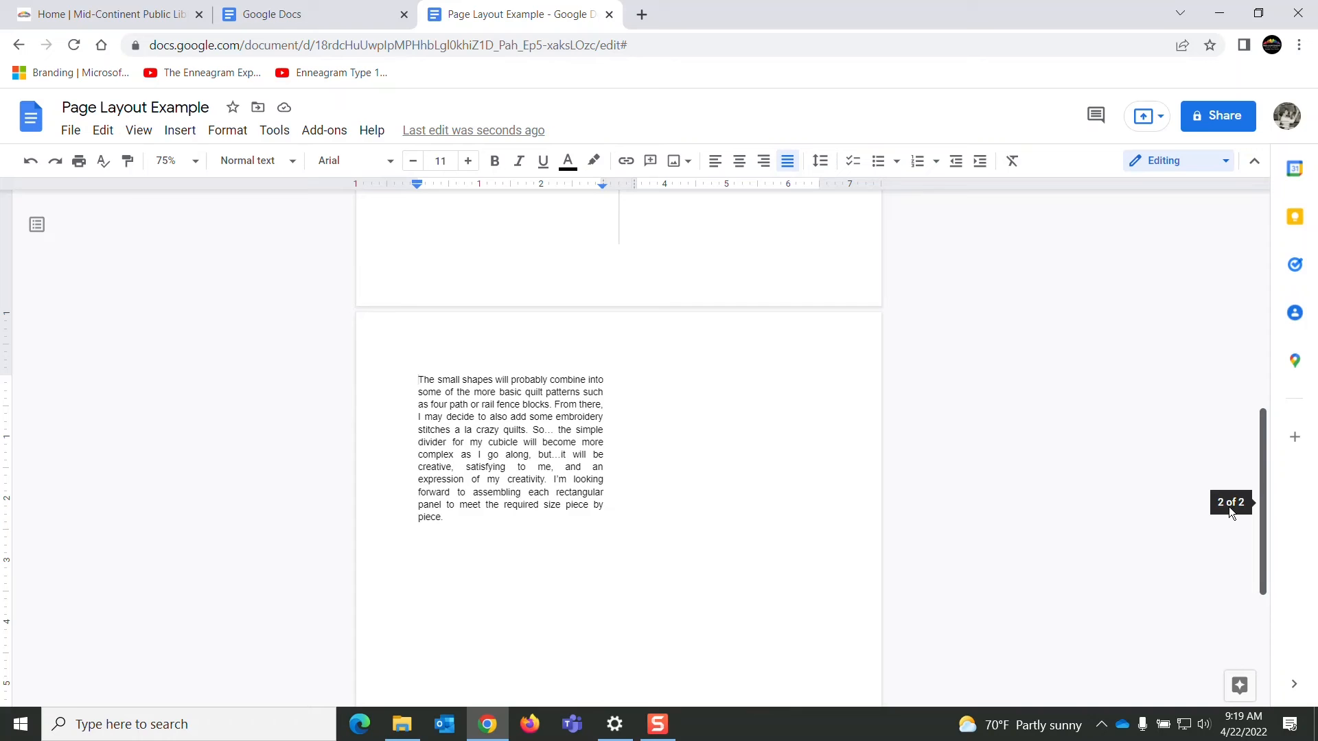
left_click_drag(1229, 506, 1227, 343)
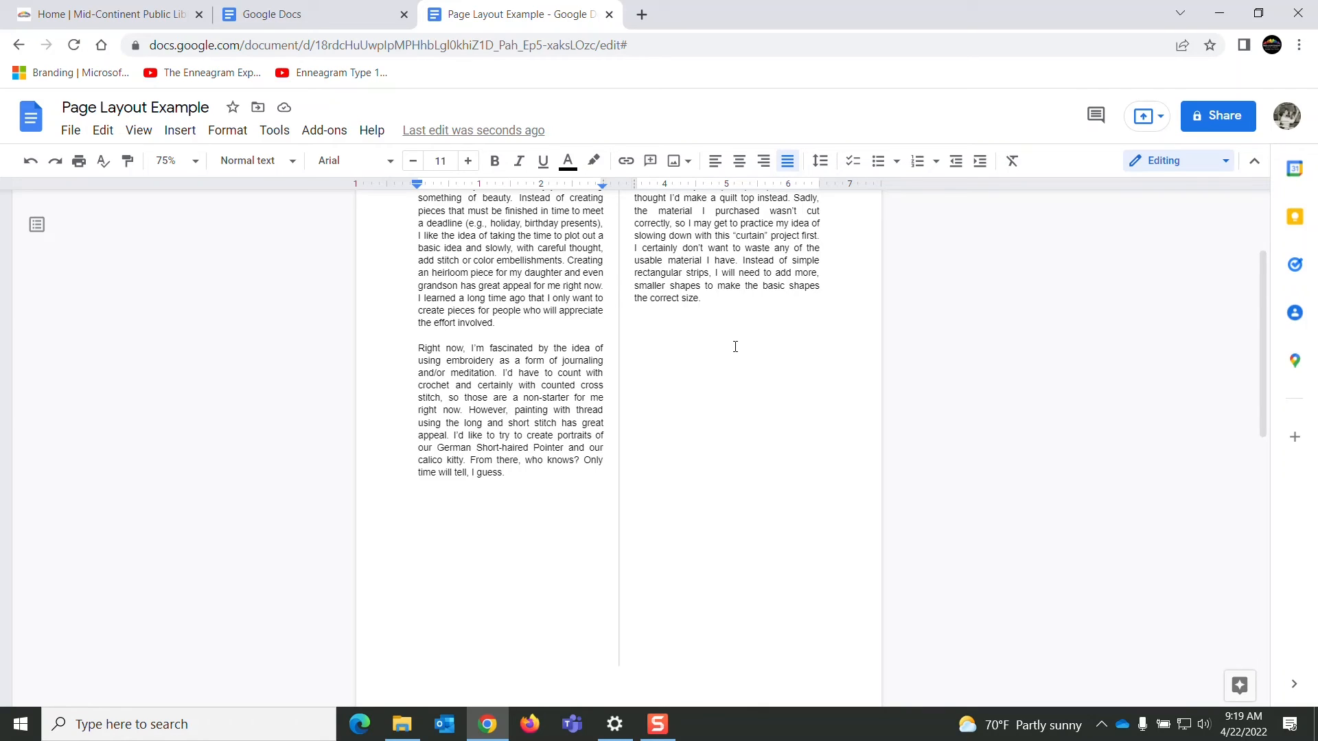
left_click(31, 163)
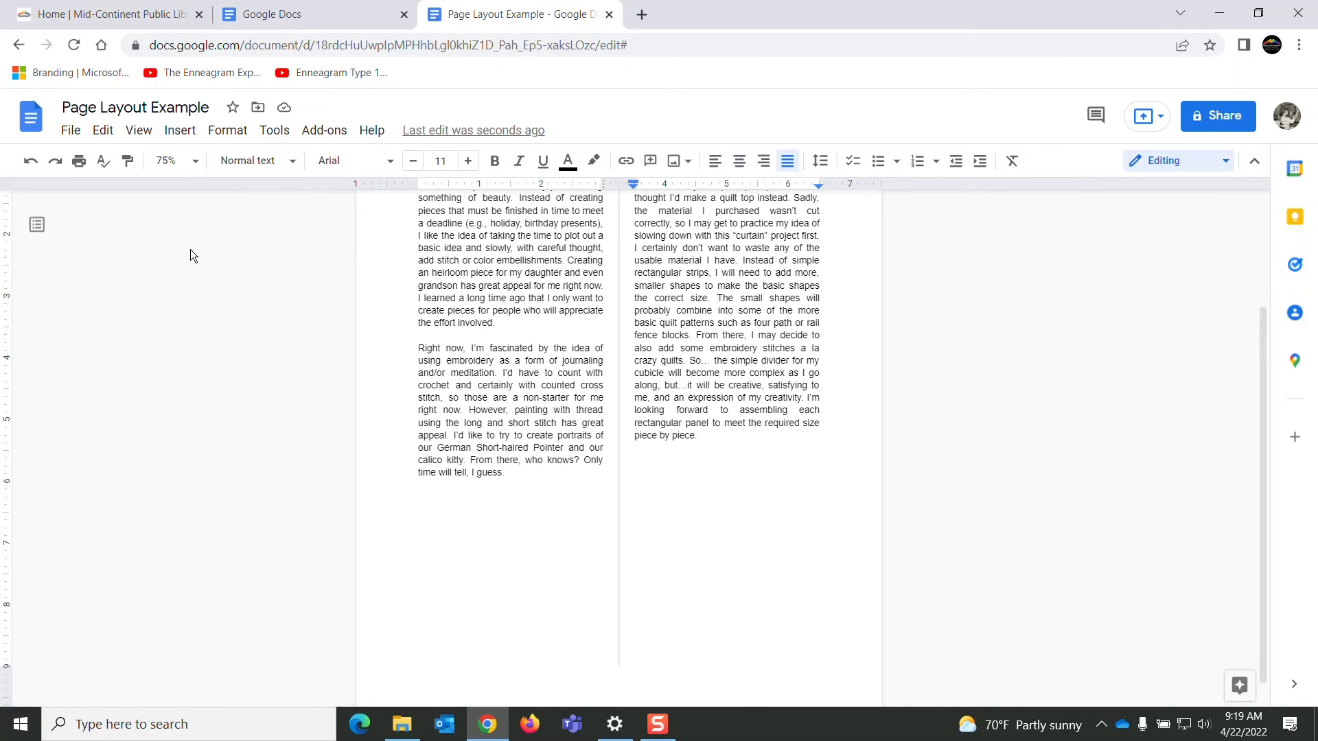
Insert a next-page section break before "The small shapes will" in the second column and check both pages
left_click(190, 133)
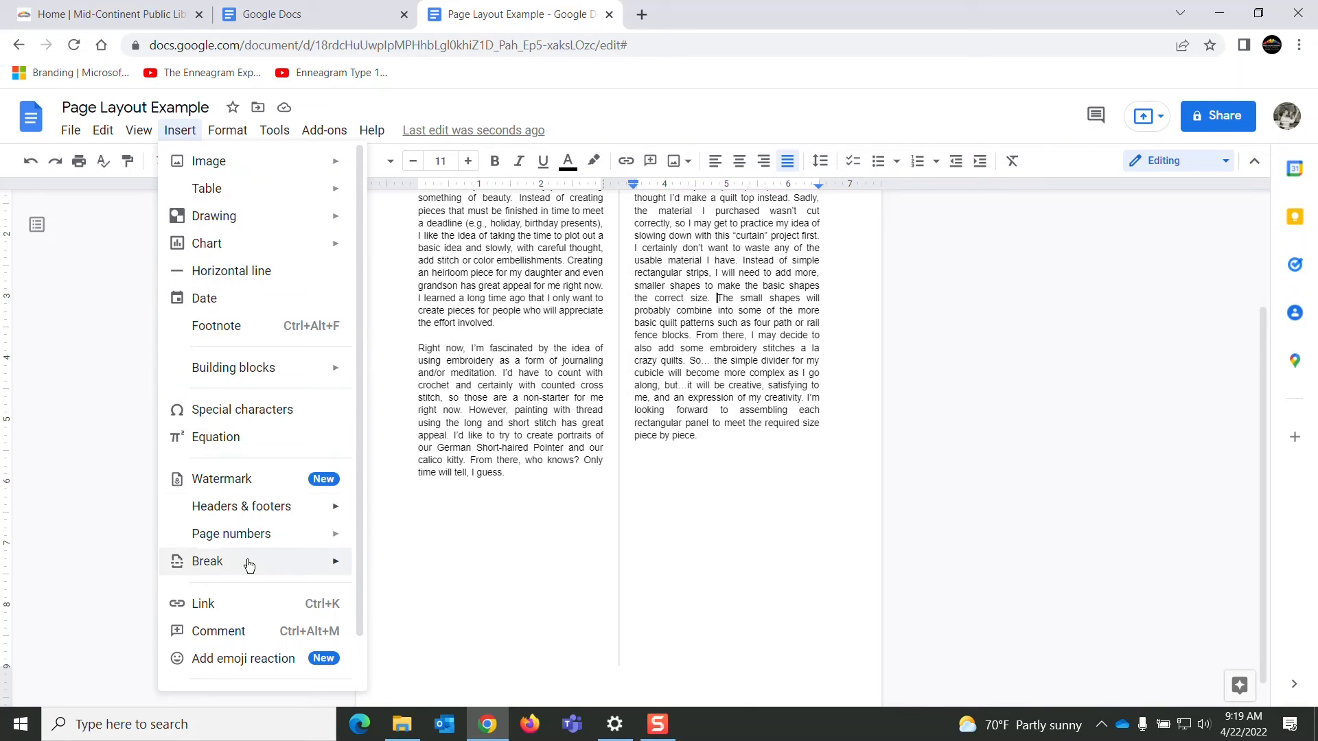
mouse_move(249, 573)
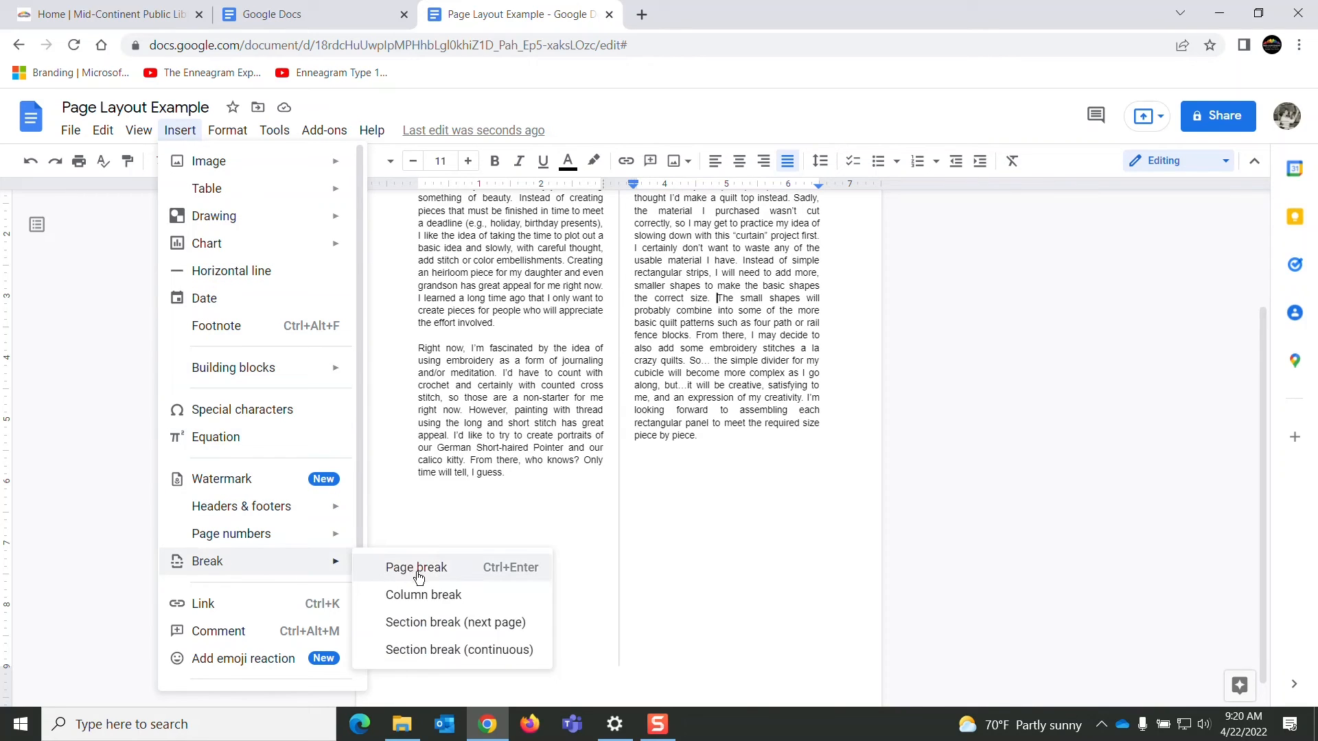
left_click(431, 625)
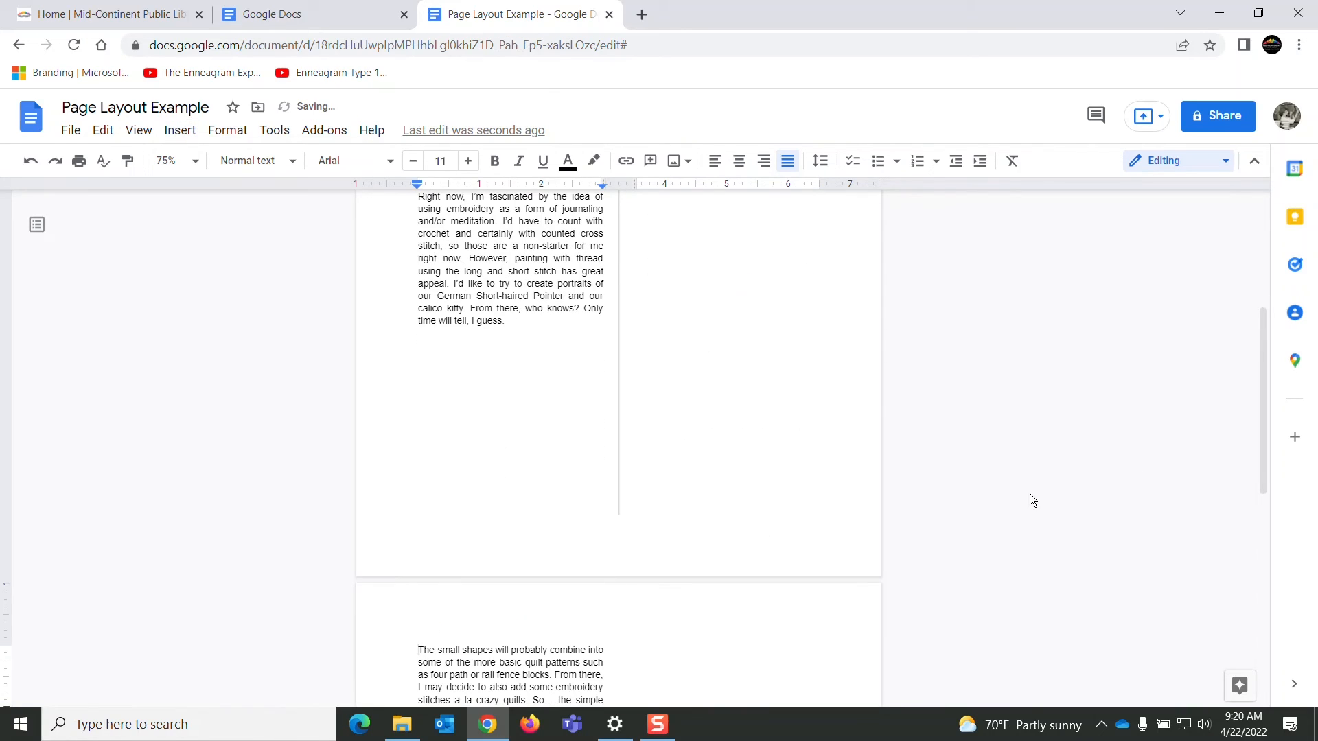
left_click_drag(1262, 474, 1255, 410)
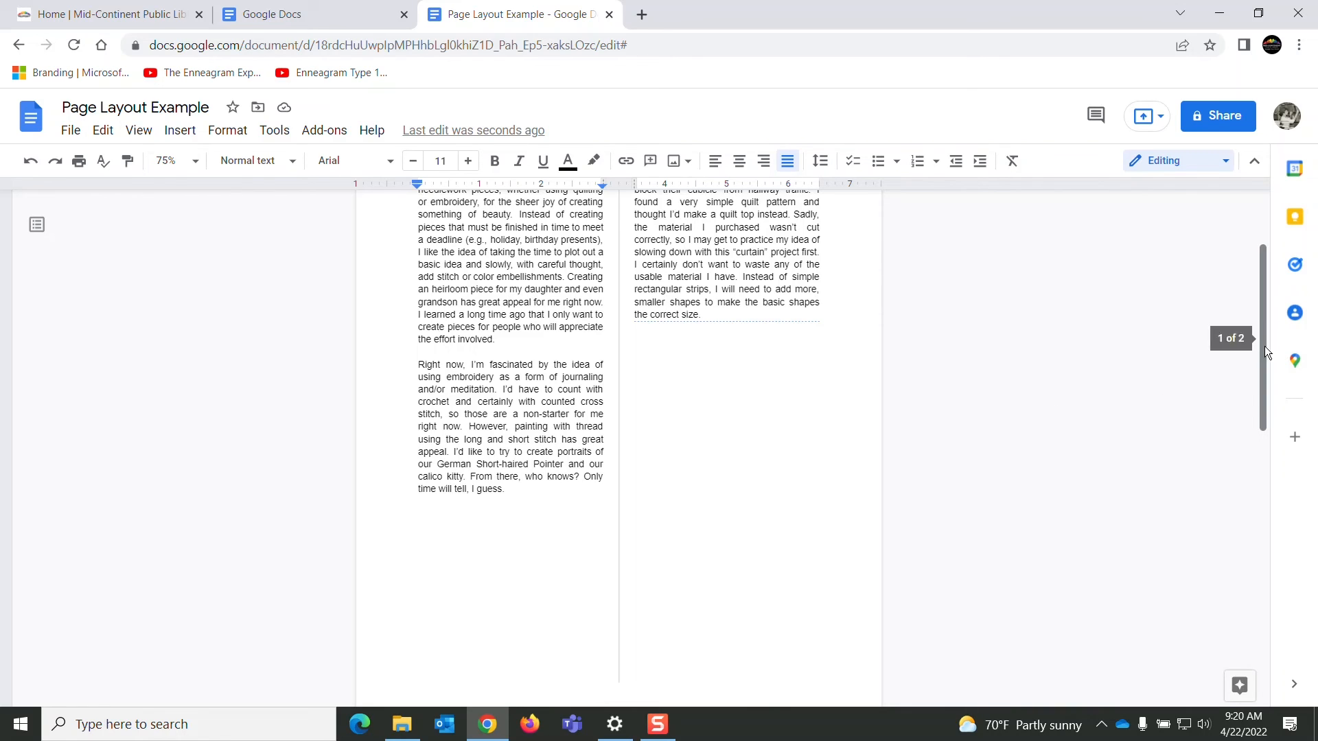
left_click_drag(1265, 347, 1239, 498)
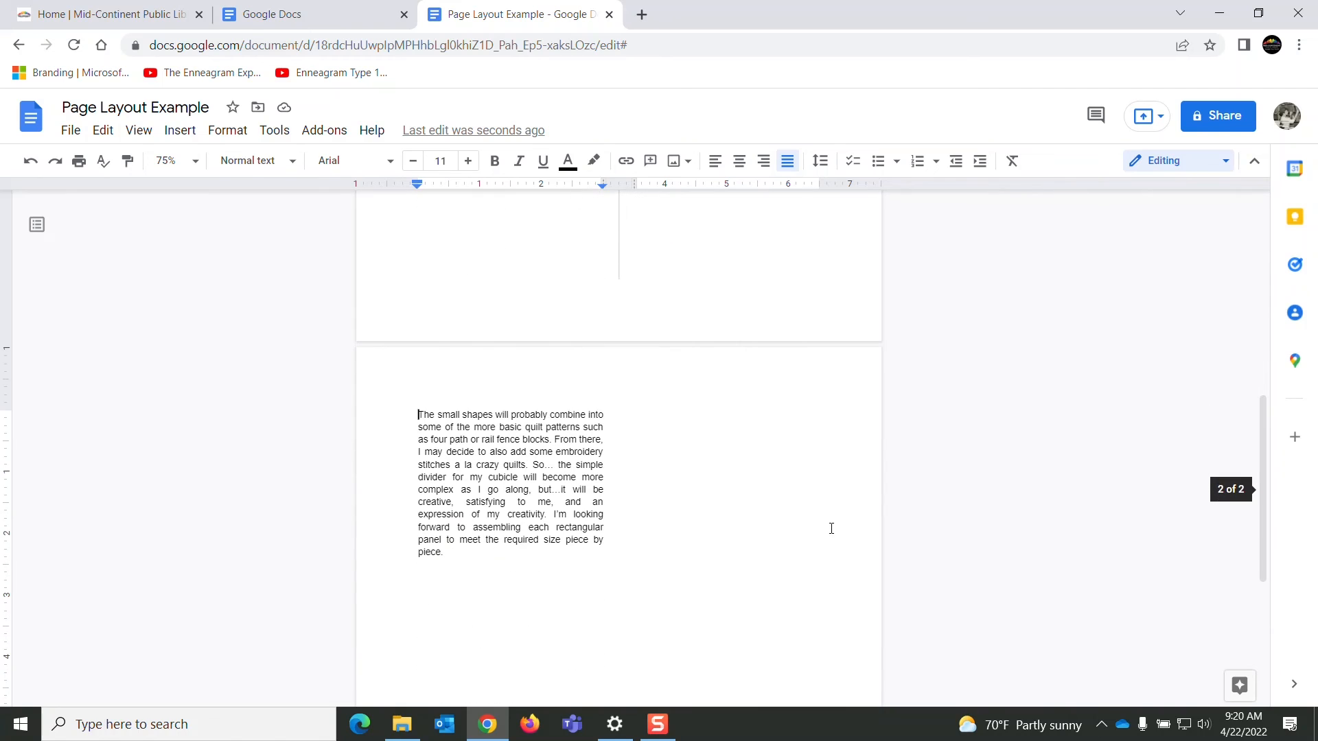
Switch the second page's section, starting with "The small shapes will", to a single-column layout
left_click(540, 450)
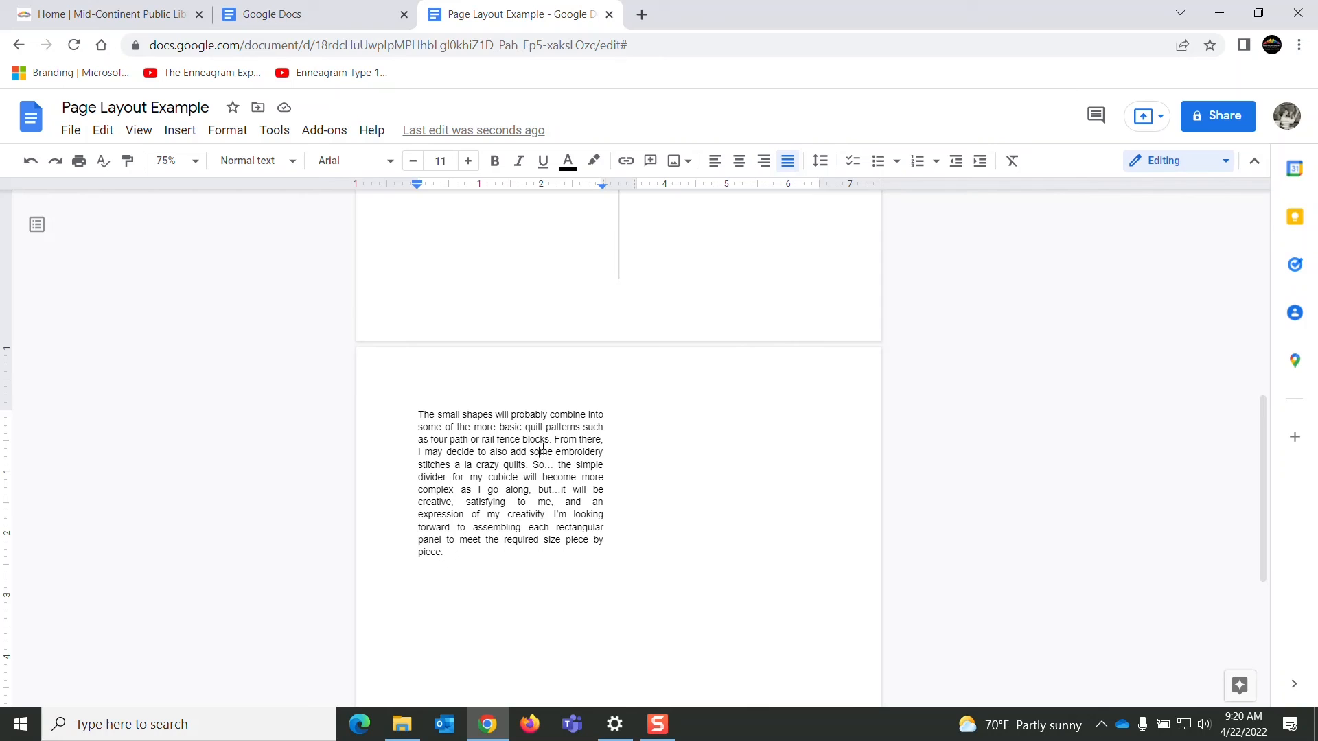
left_click(191, 137)
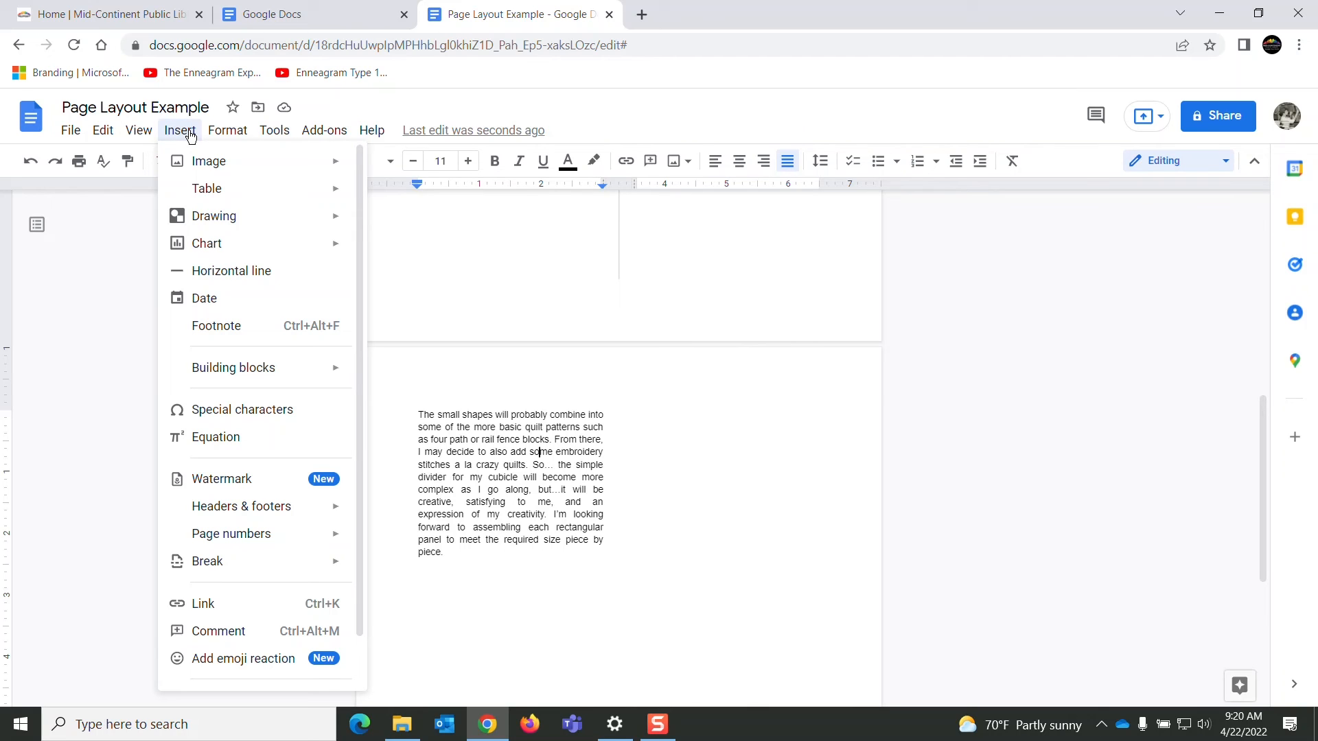
mouse_move(209, 133)
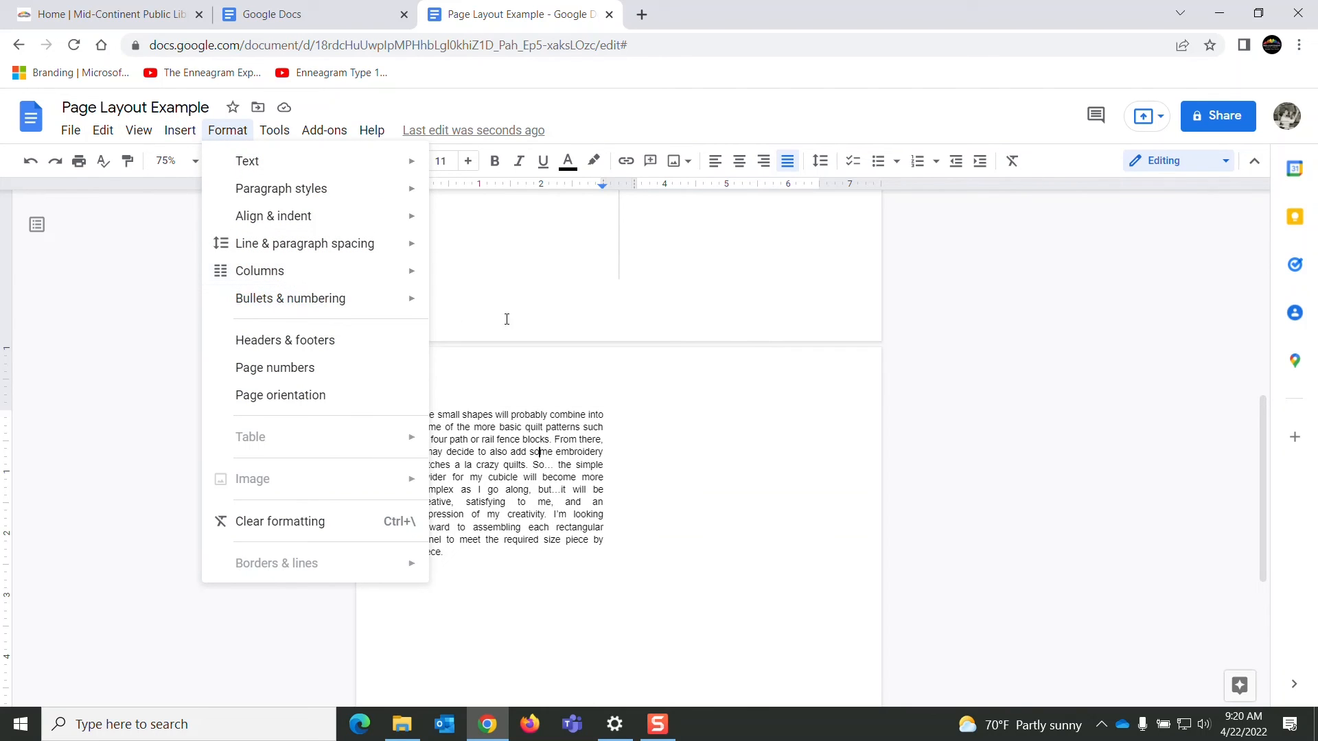
mouse_move(315, 265)
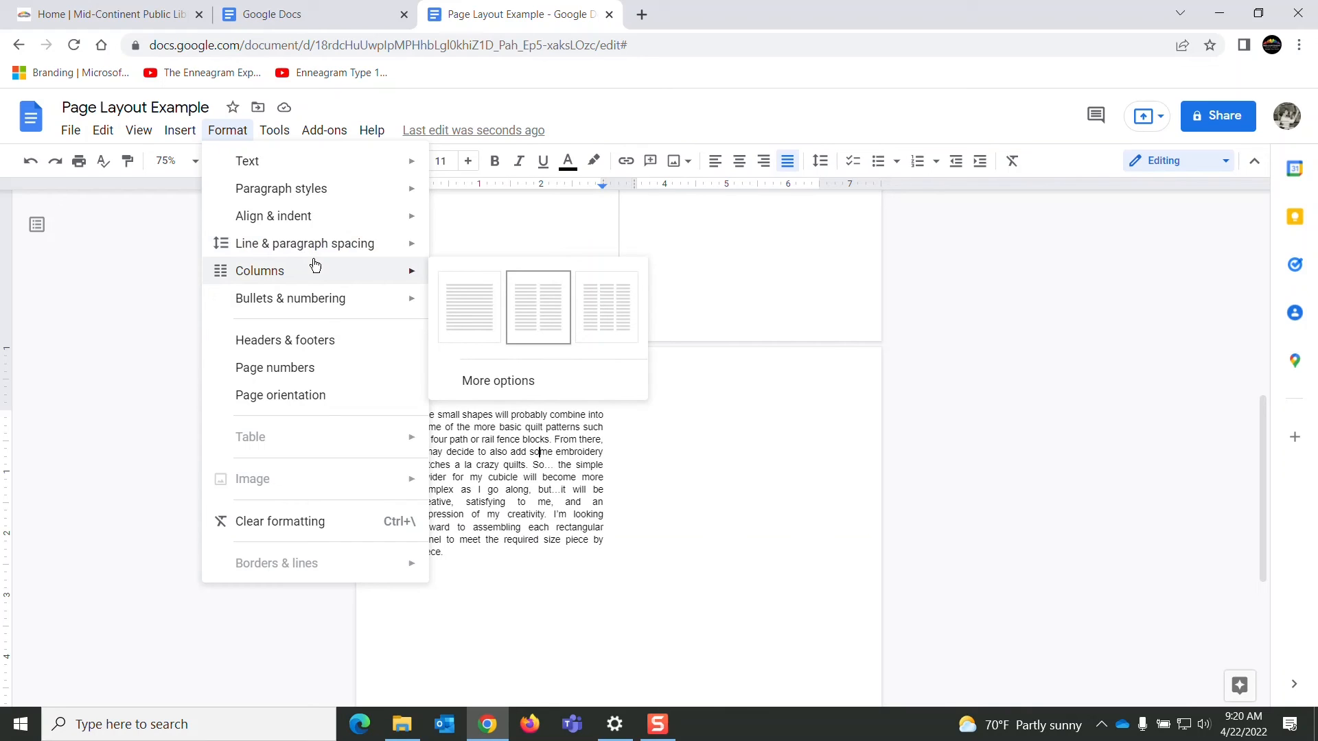
left_click(471, 306)
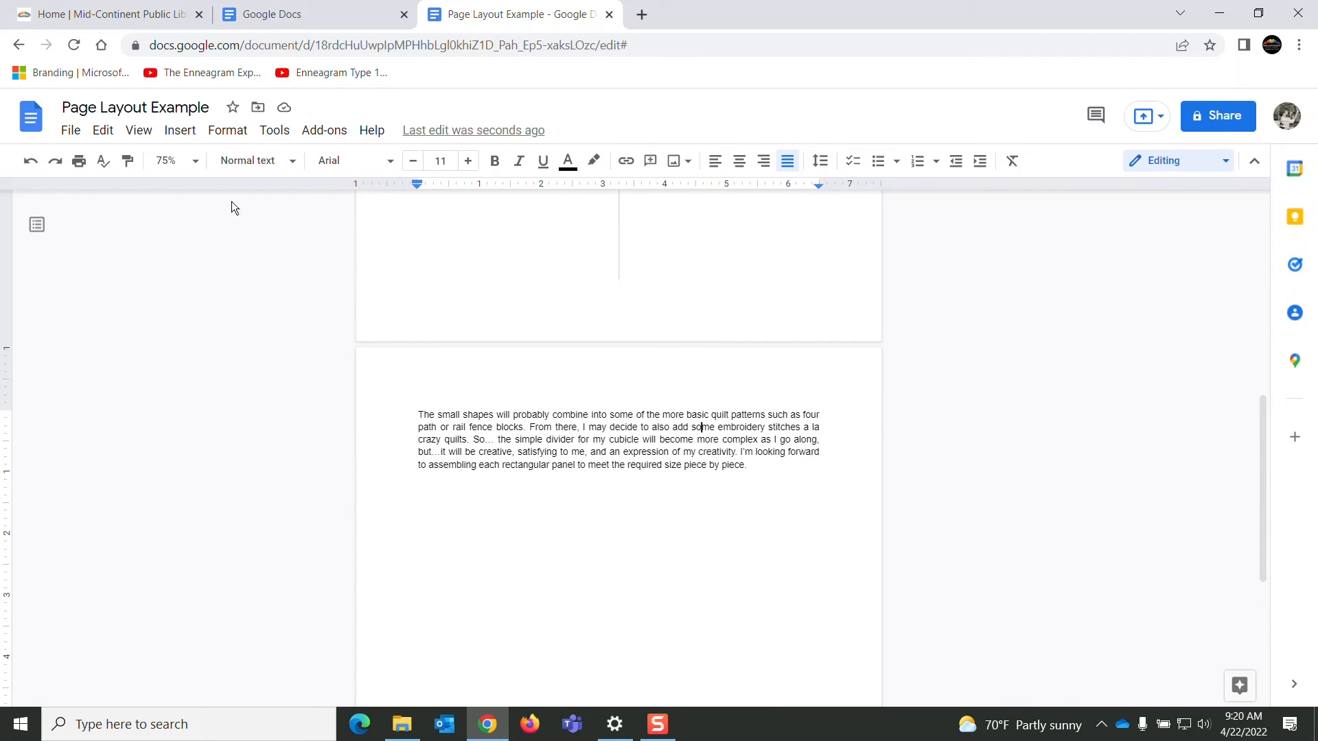
Set the page orientation of this section (Section 3) to Landscape and compare it with the first page
left_click(243, 136)
mouse_move(245, 164)
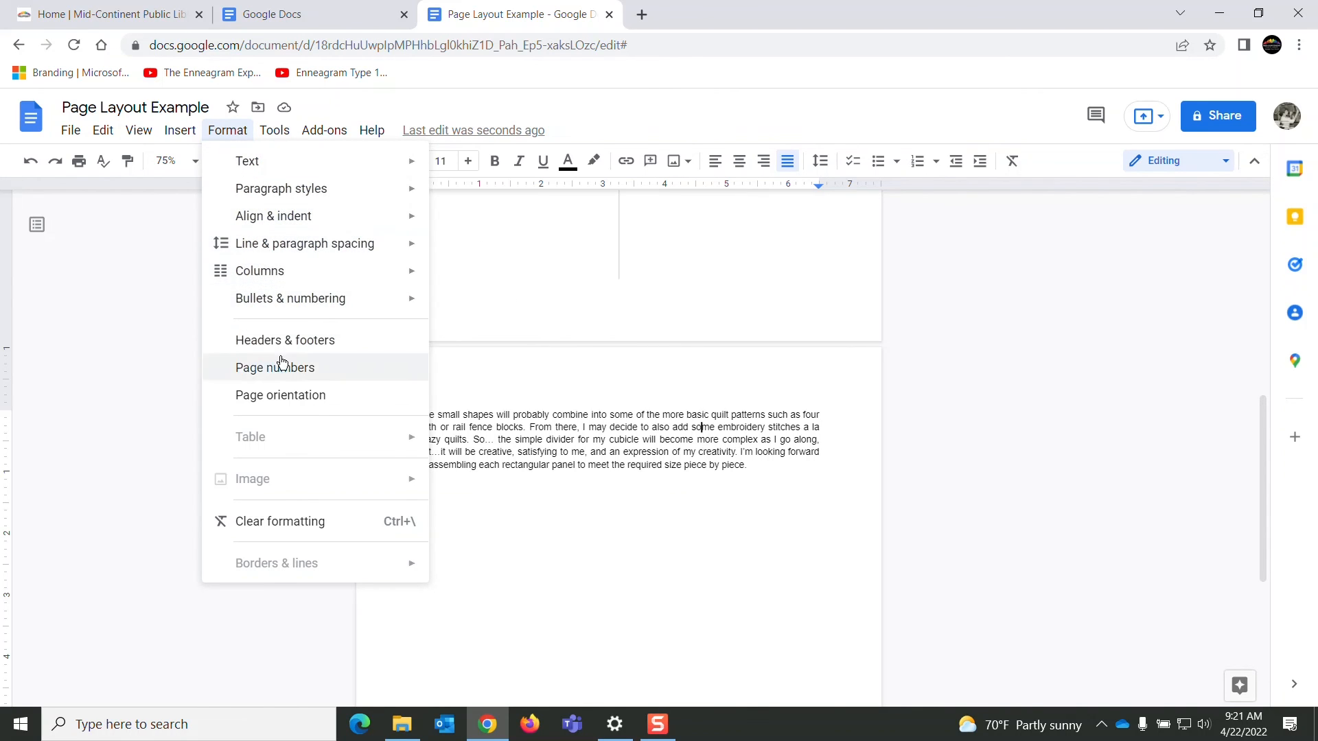
left_click(287, 397)
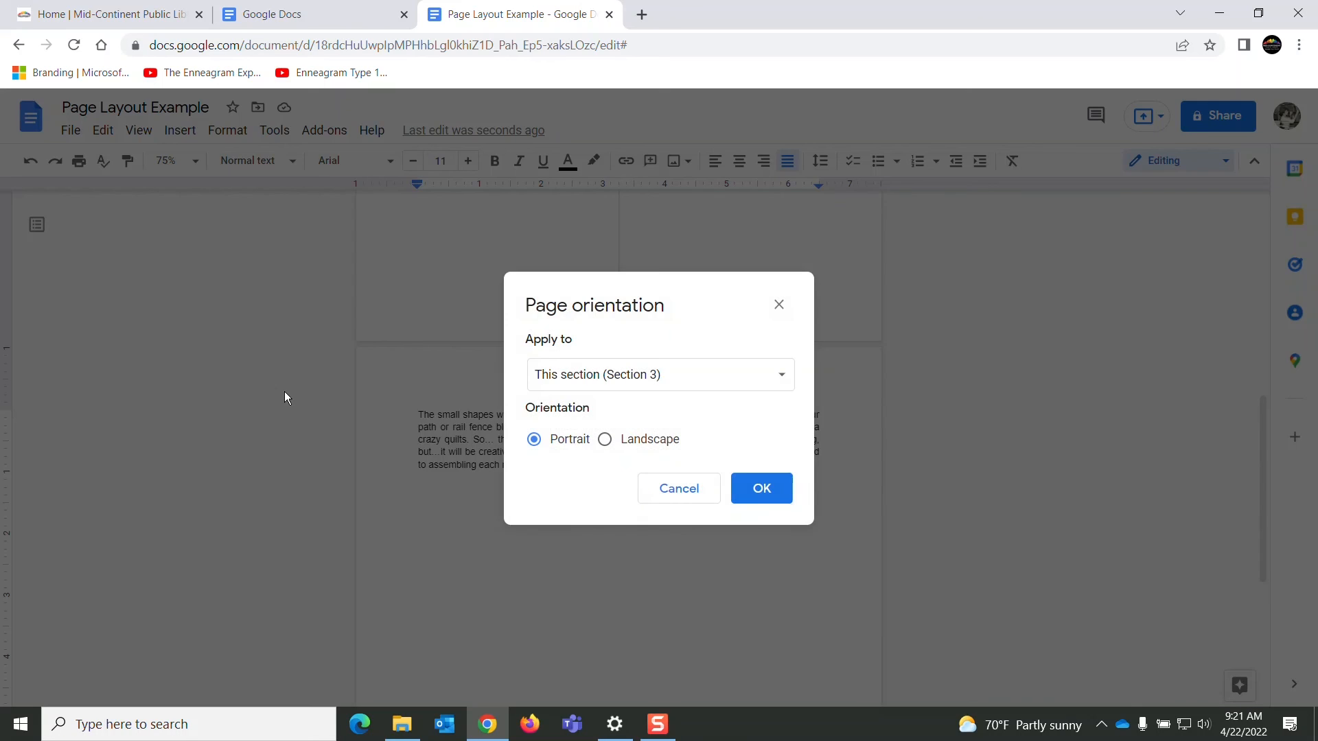
left_click(605, 439)
left_click(761, 491)
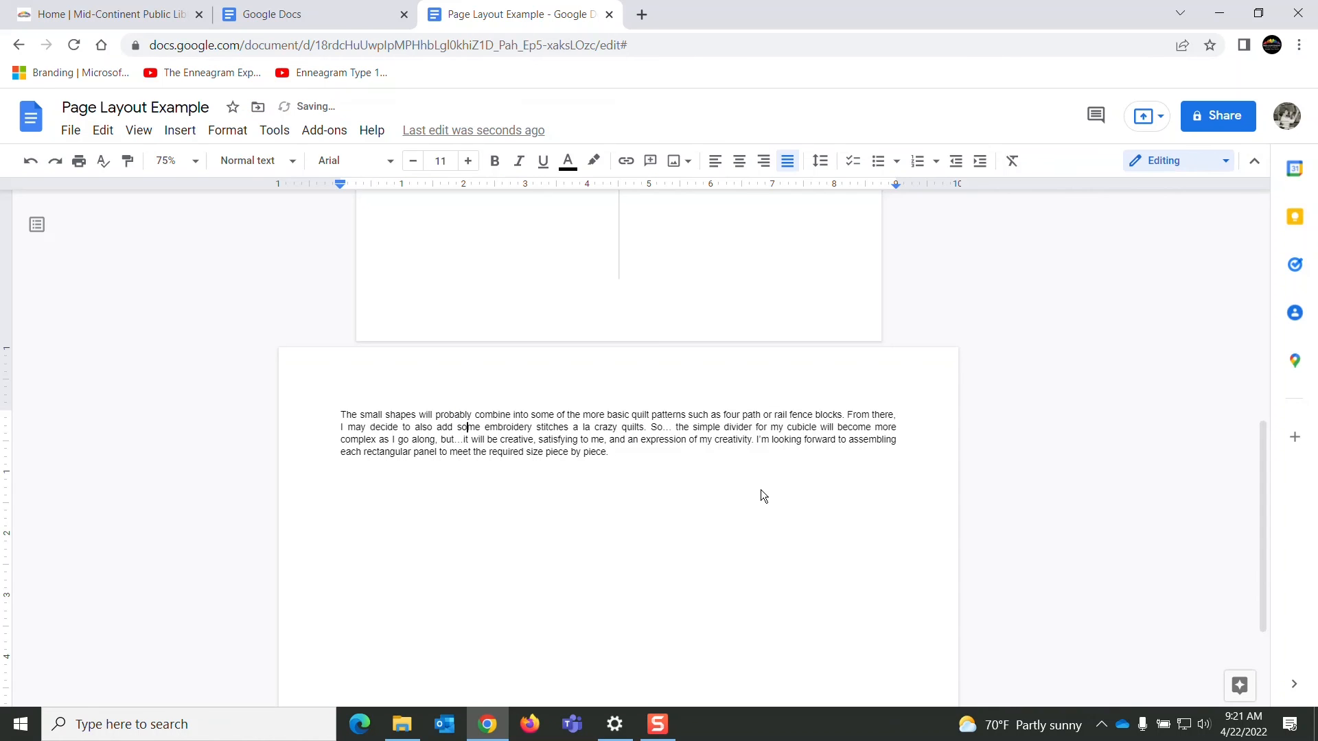
left_click_drag(1261, 500, 1241, 286)
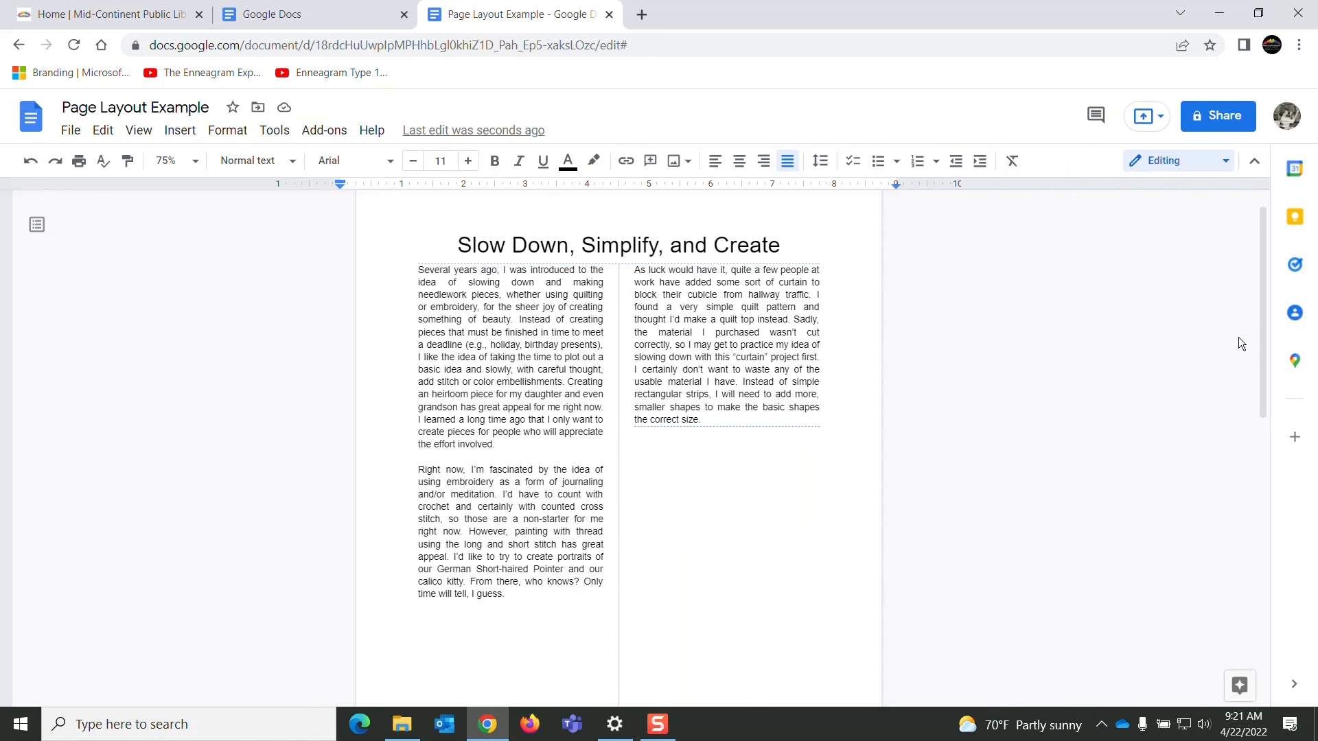
left_click_drag(1259, 341, 1224, 538)
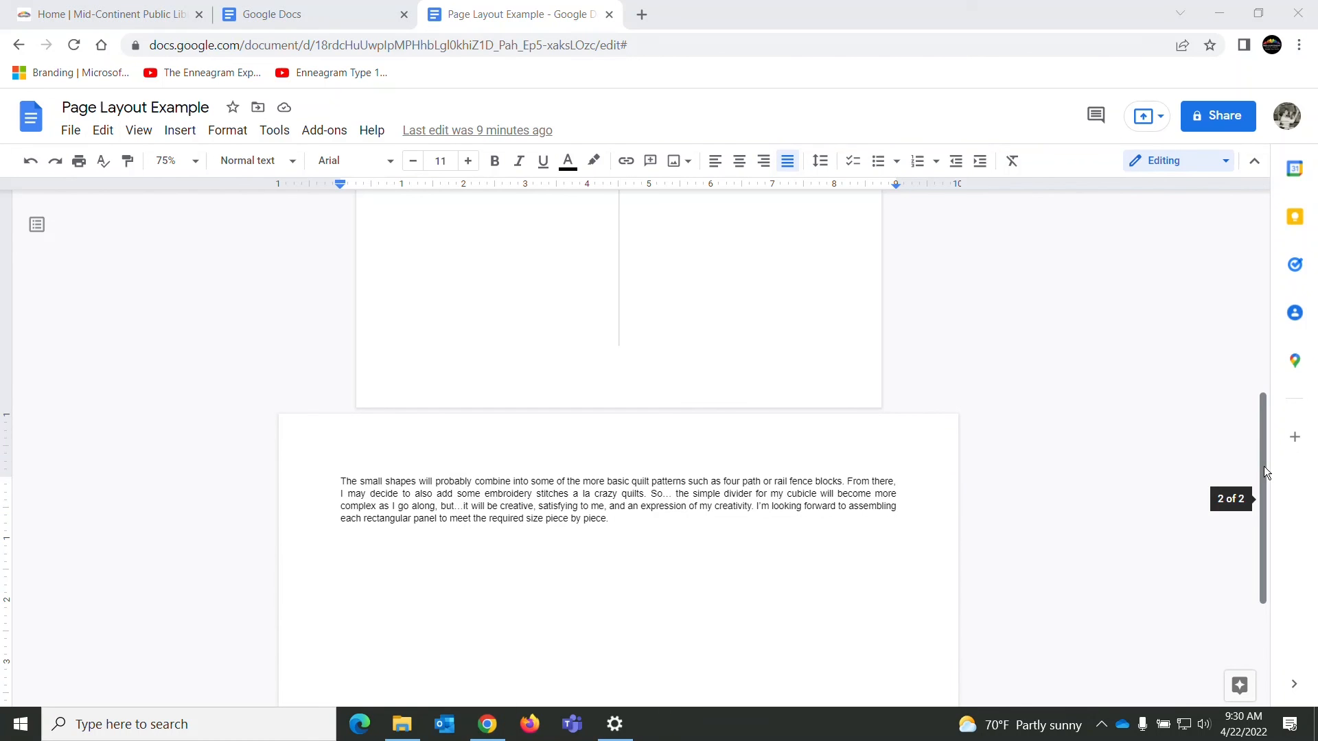
left_click_drag(1263, 466, 1265, 276)
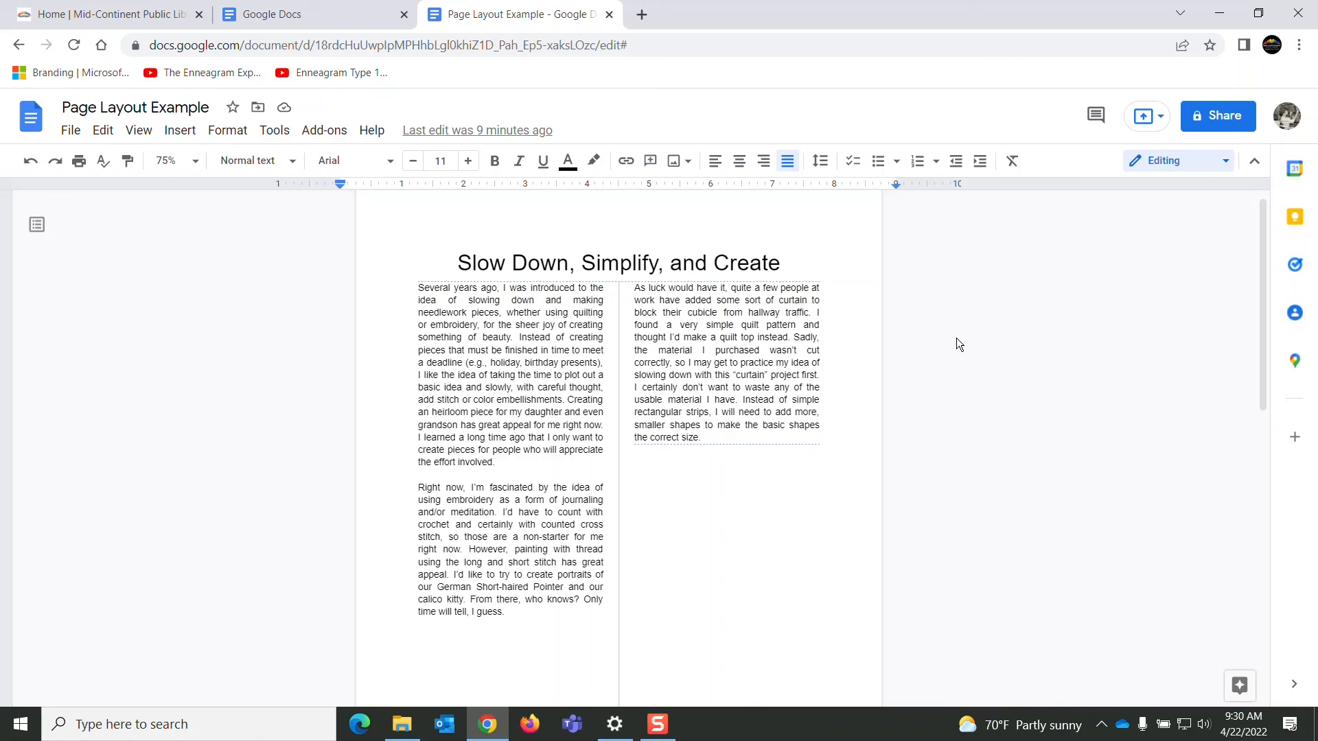